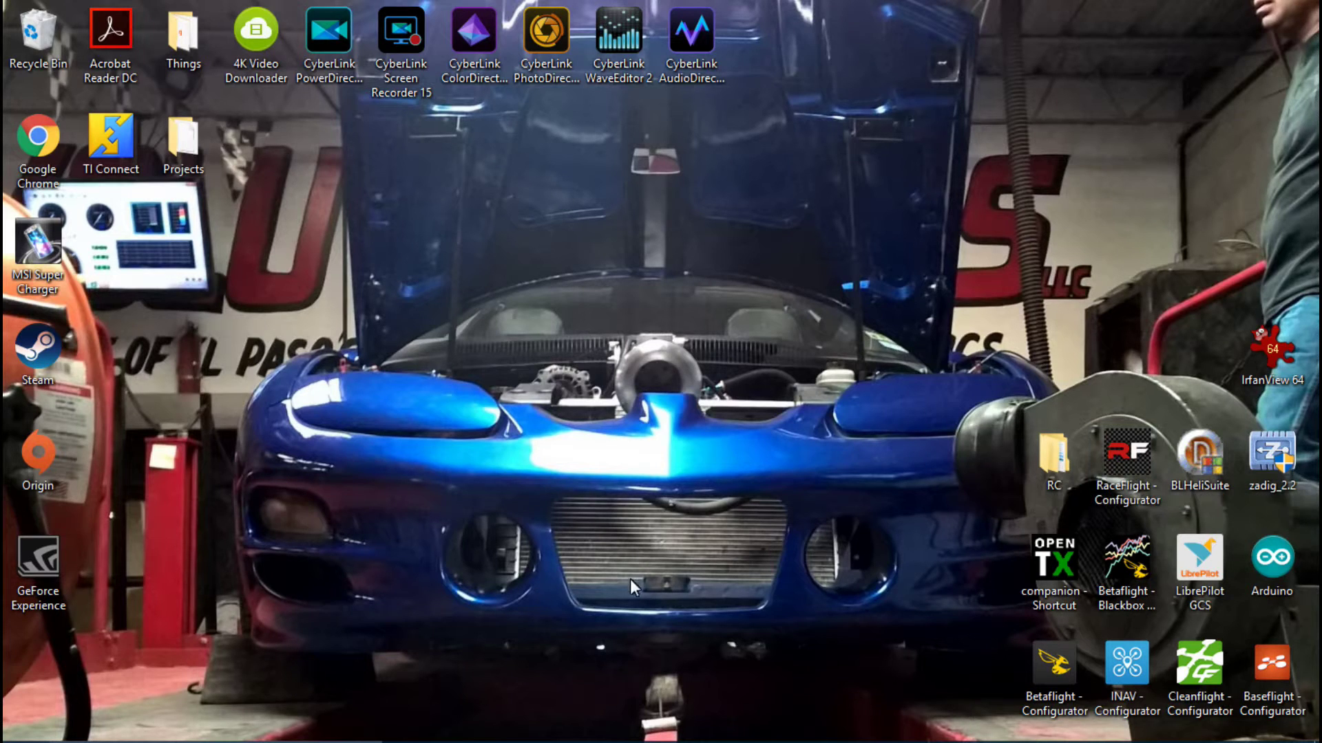
# Step: Launch RaceFlight Configurator, go to the Firmware Flasher and try Load Firmware [Online]
pyautogui.doubleClick(1127, 456)
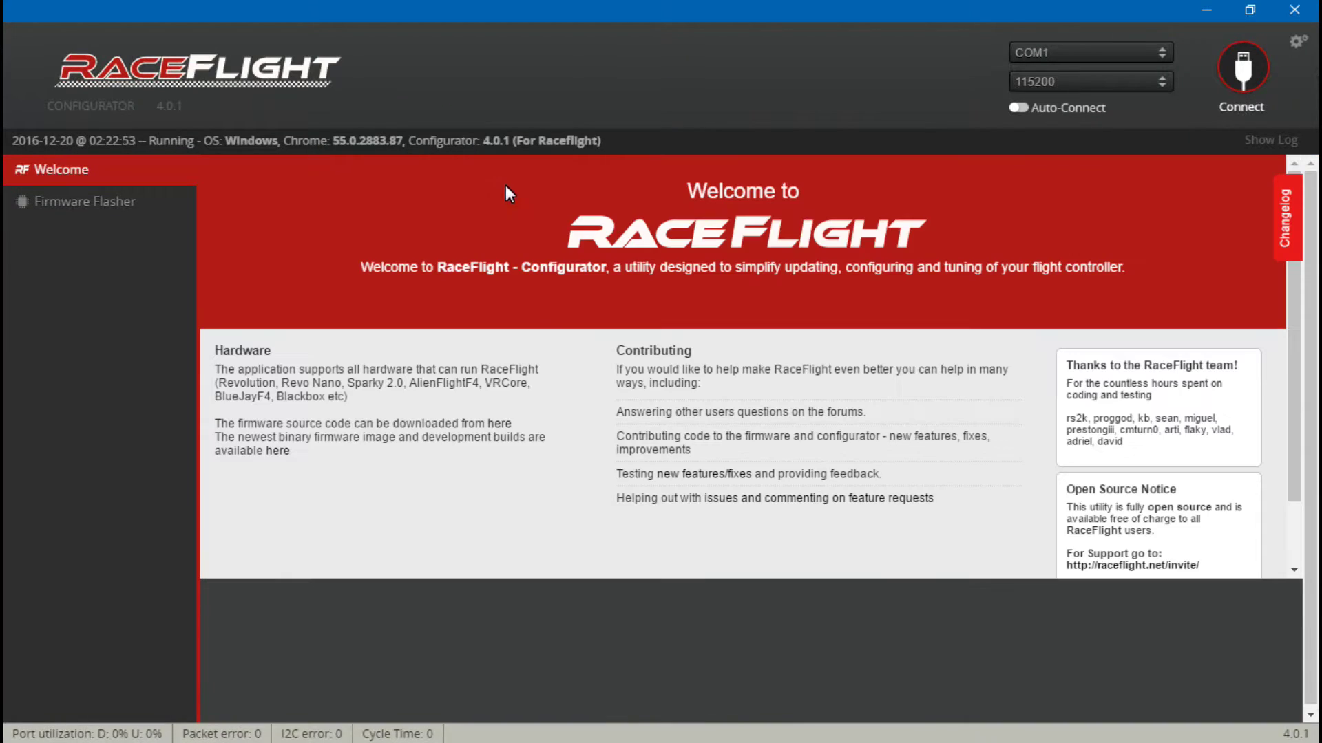
pyautogui.click(131, 199)
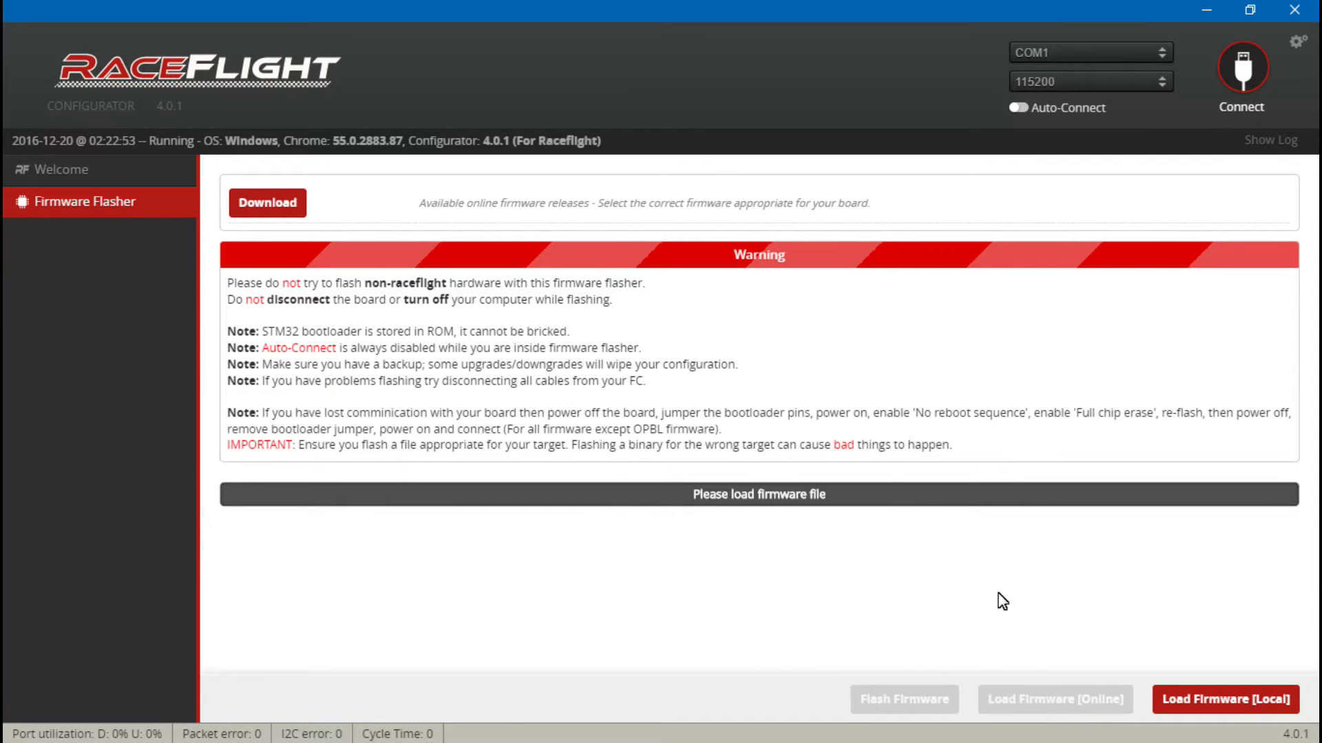
pyautogui.click(993, 699)
# Step: Browse raceflight.net/download to the OpenPilot Revolution REVO_BB413 files, then minimize the browser
pyautogui.click(1078, 694)
pyautogui.click(267, 202)
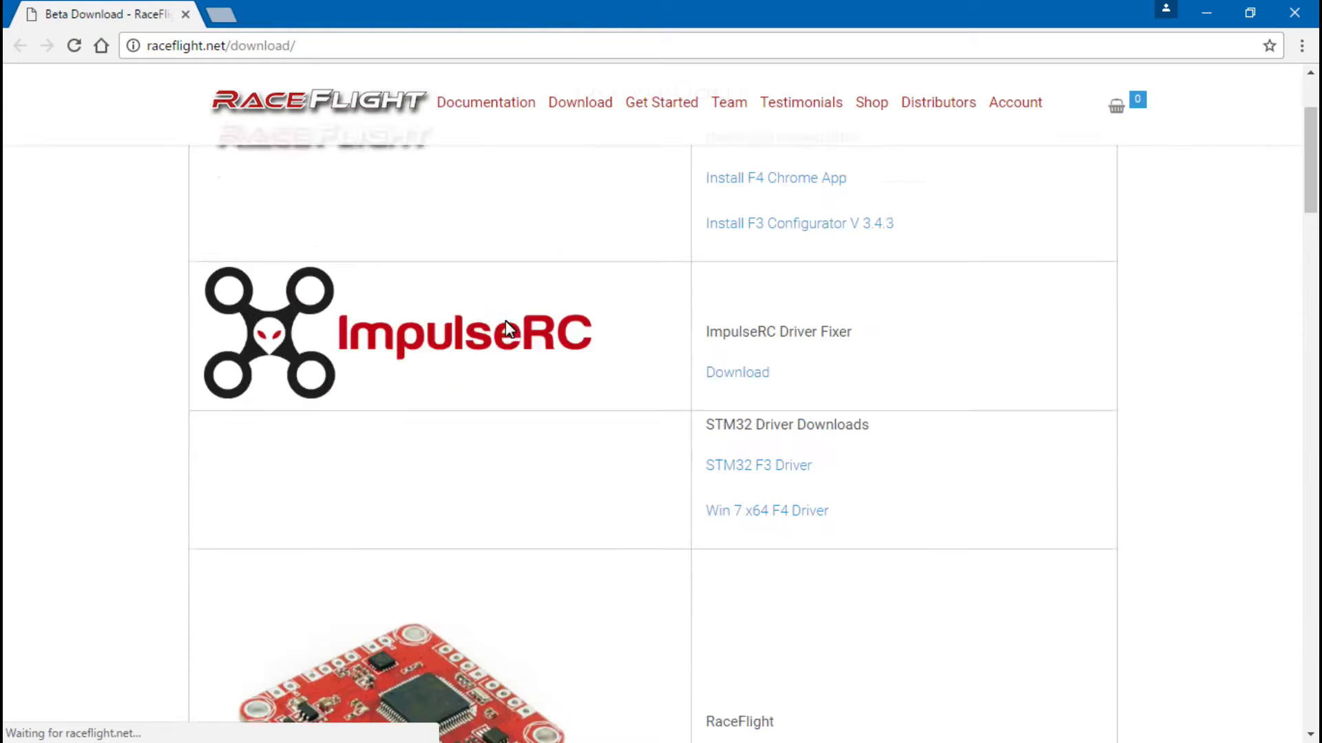
pyautogui.scroll(-3, 507, 329)
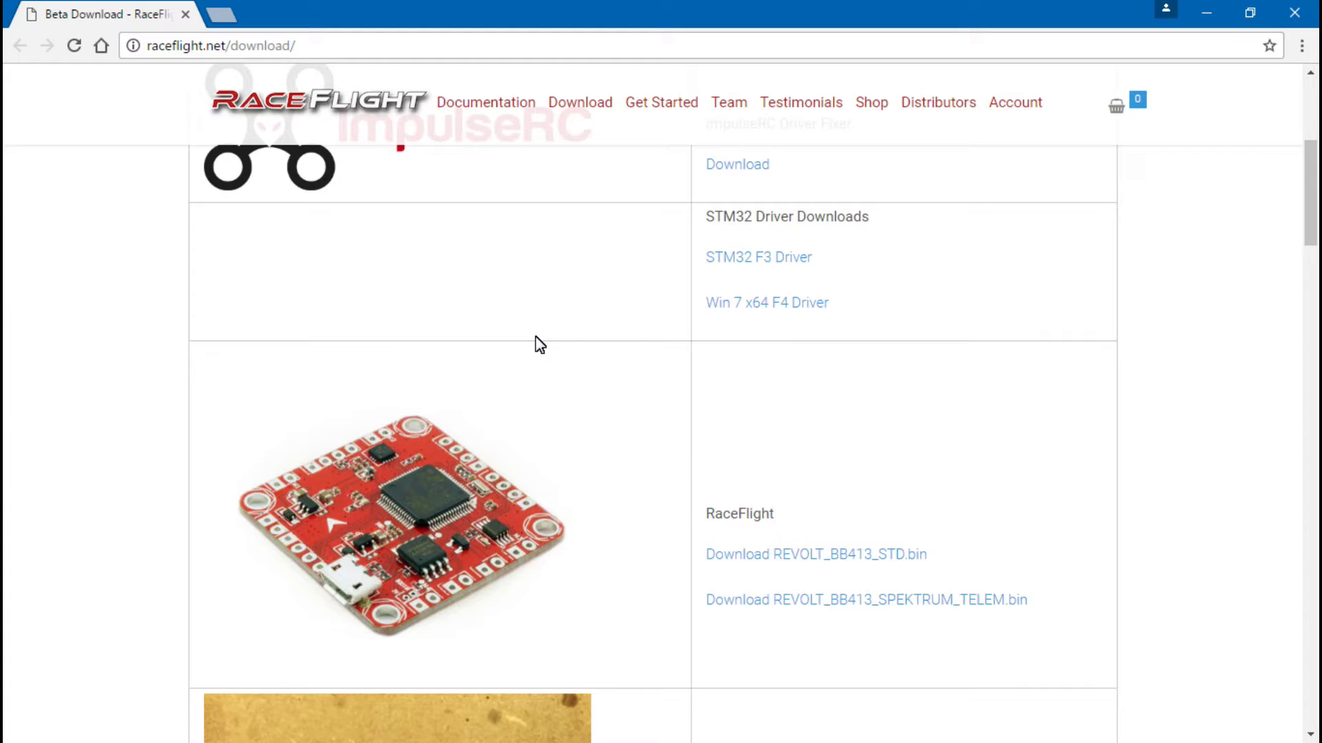
pyautogui.scroll(-3, 541, 421)
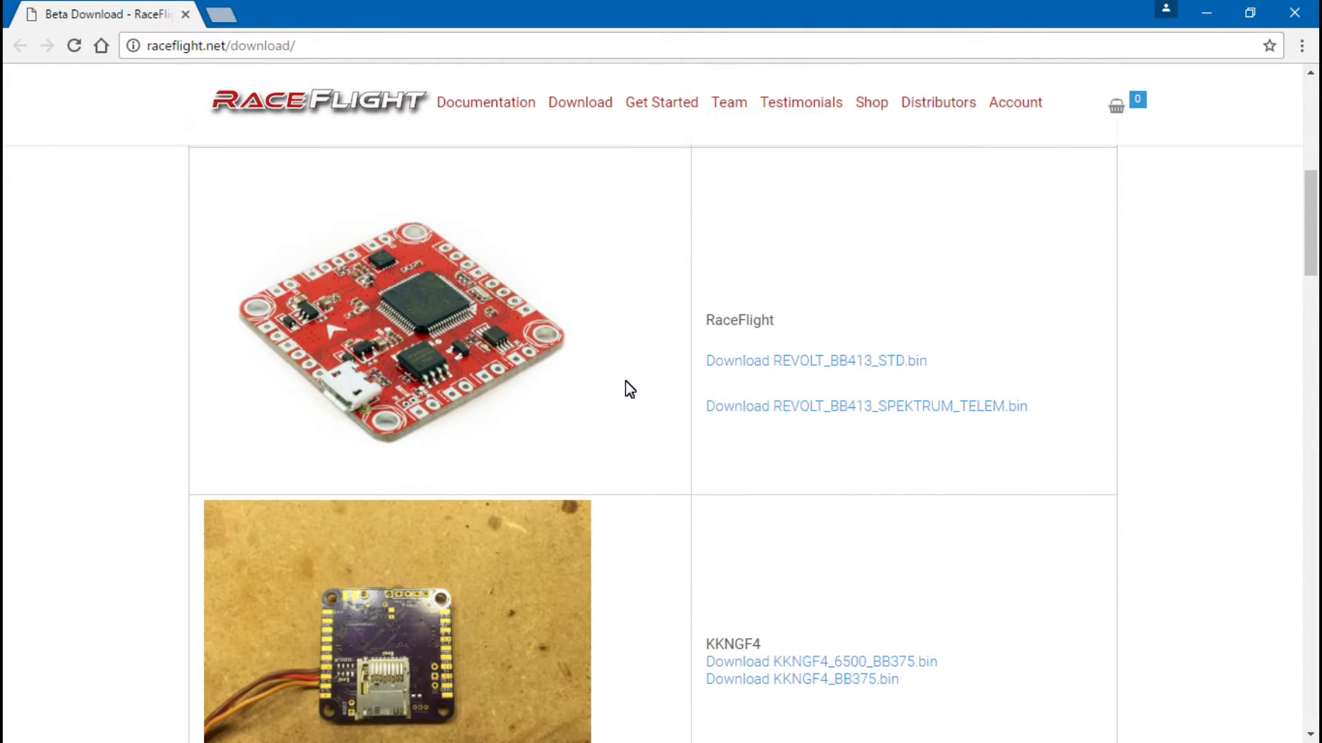
pyautogui.scroll(-20, 629, 390)
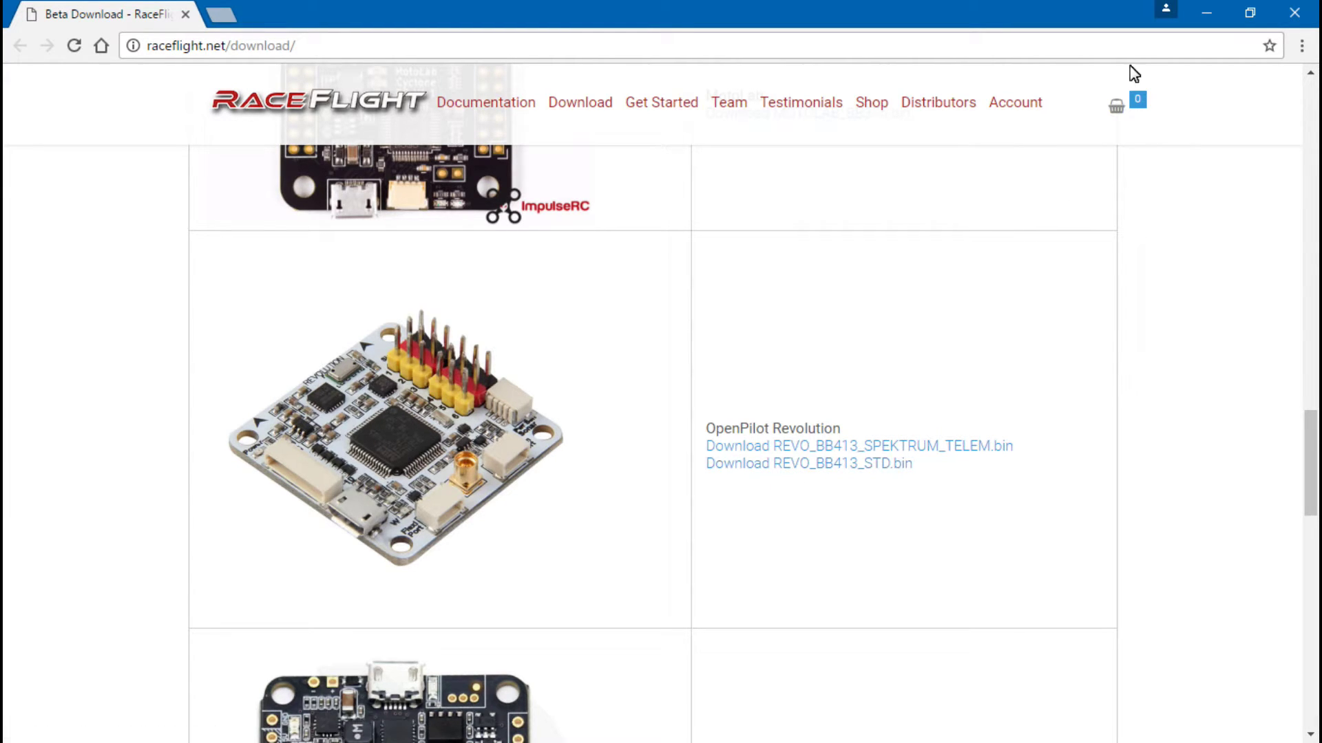
pyautogui.click(1225, 11)
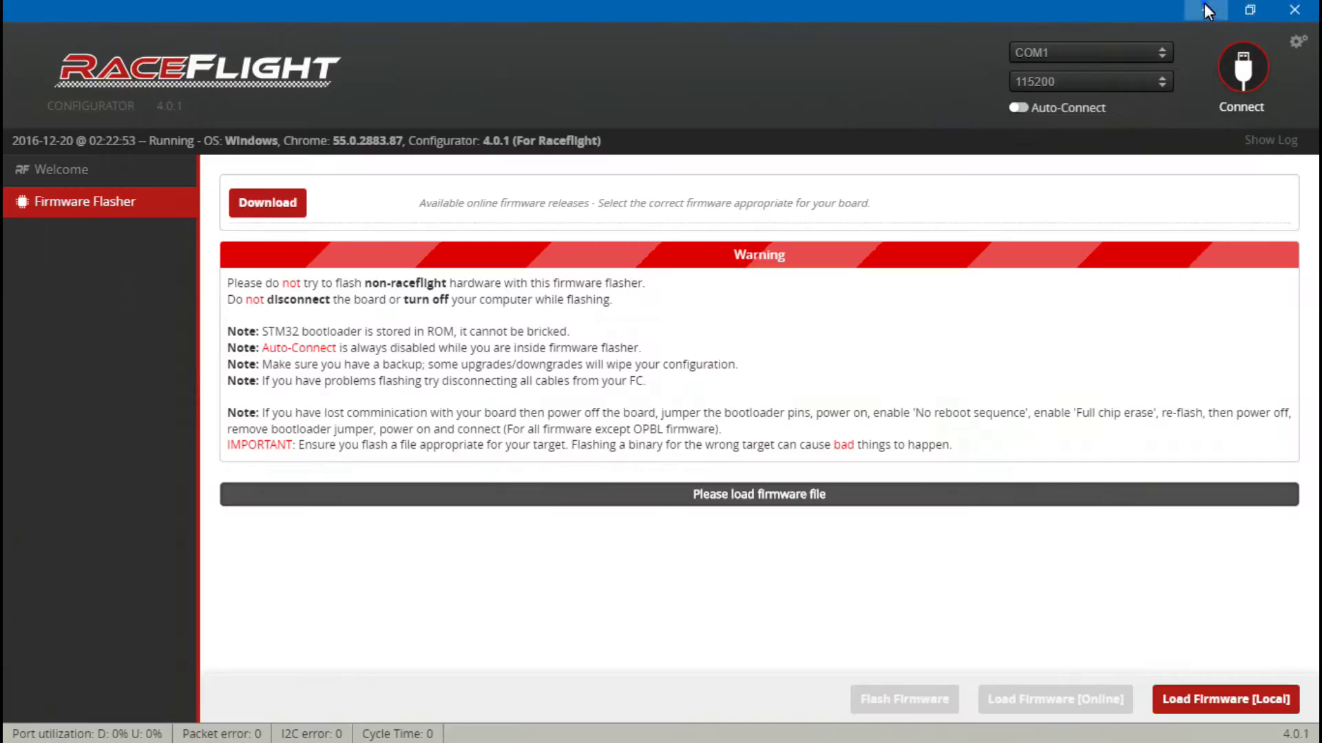
# Step: Minimize the configurator and open Device Manager by searching 'device'
pyautogui.click(1205, 10)
pyautogui.click(221, 723)
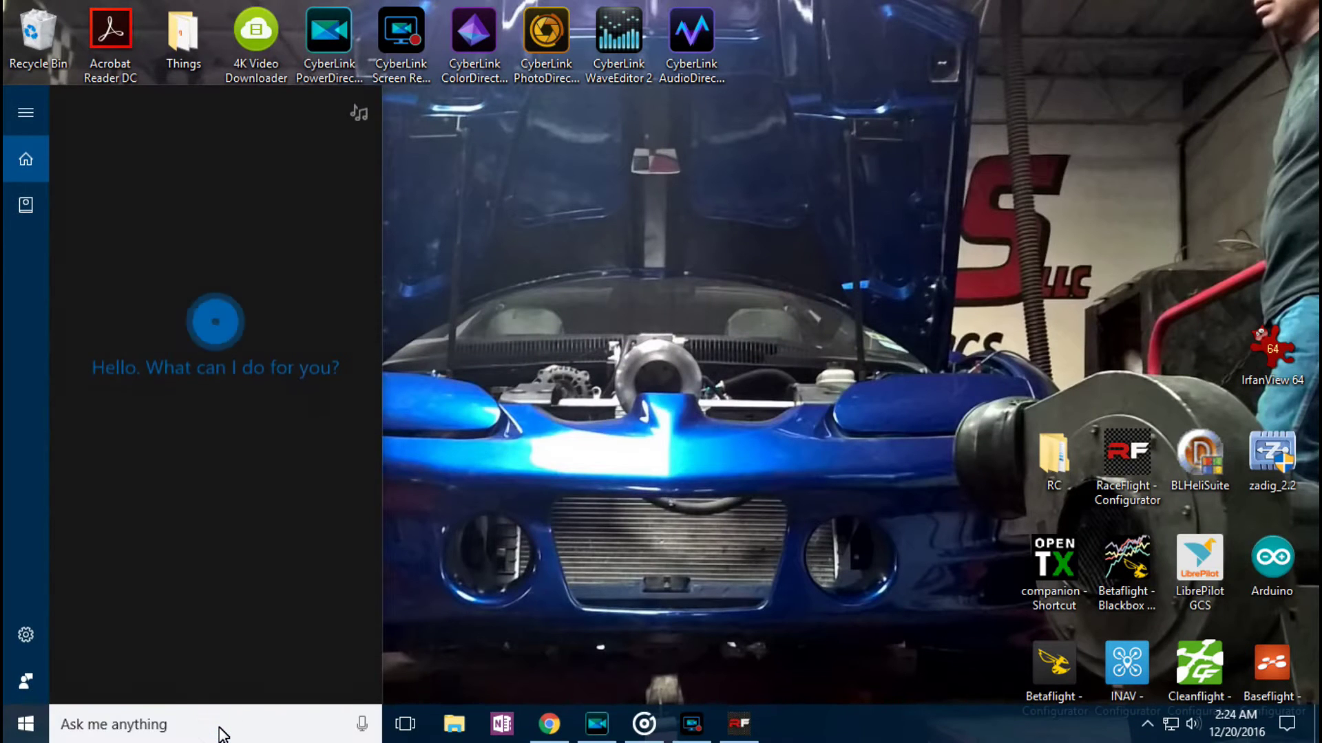
pyautogui.write('device')
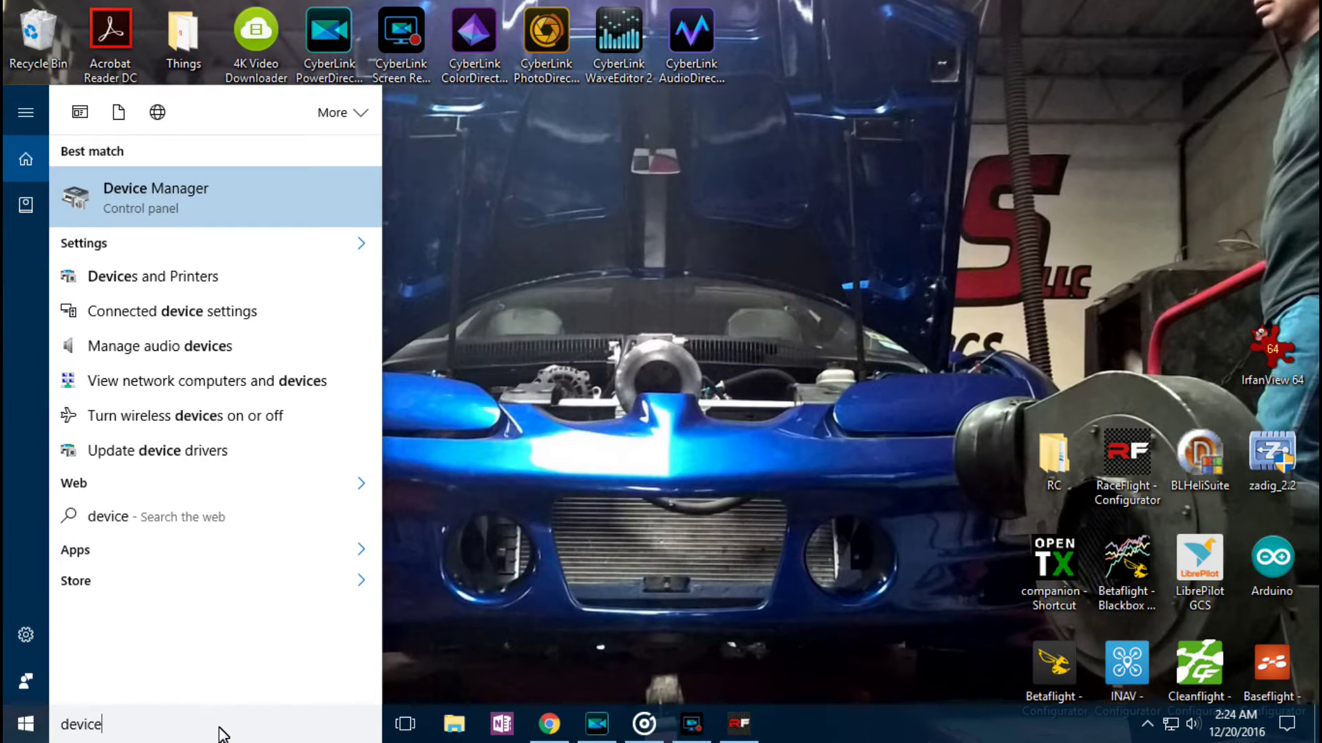
pyautogui.click(275, 194)
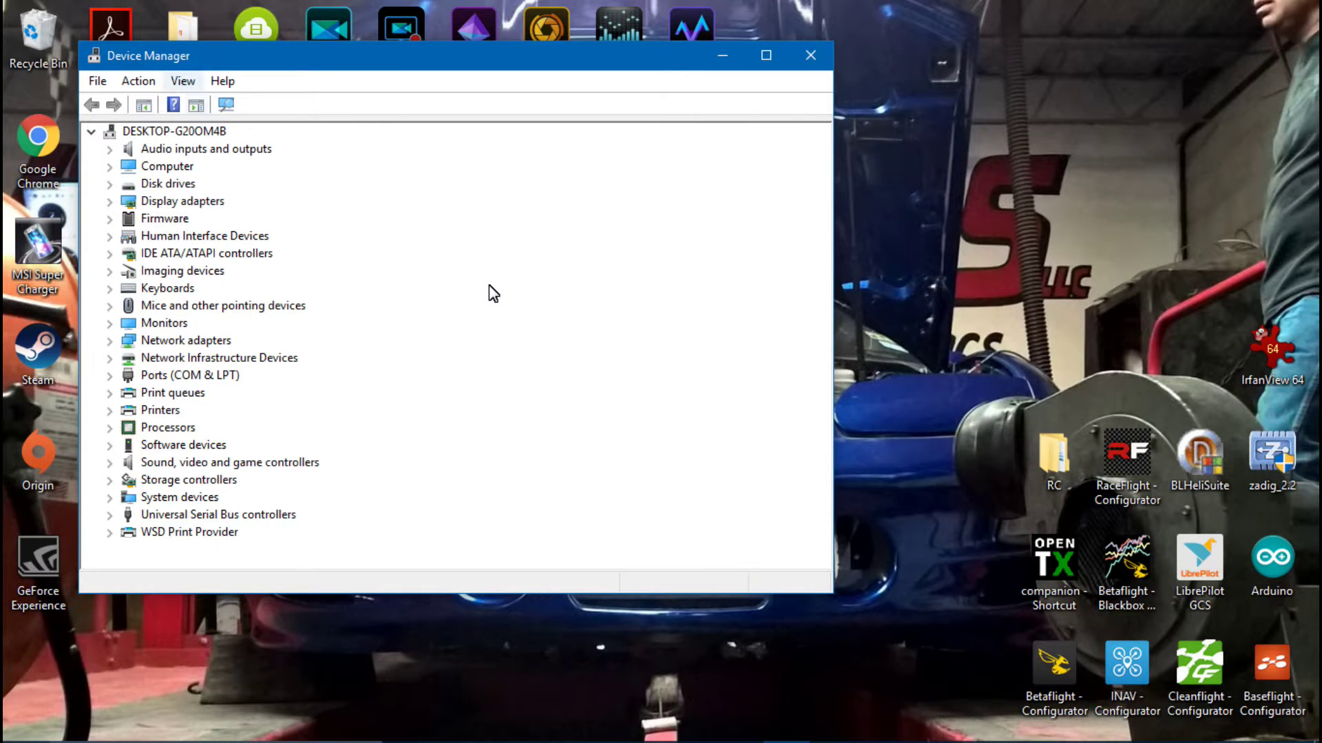
# Step: Turn on View > Show hidden devices in Device Manager
pyautogui.press('Down')
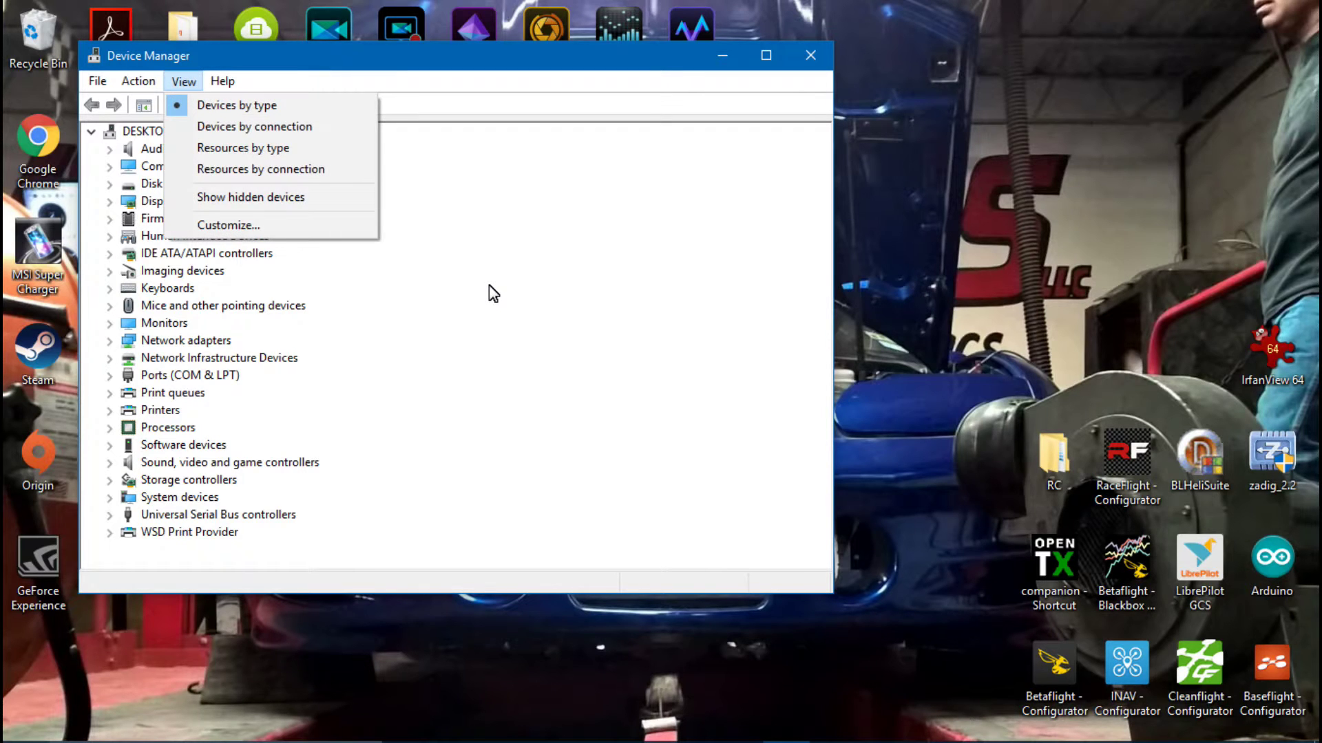
pyautogui.press('Right')
pyautogui.press('Left')
pyautogui.press('Down')
pyautogui.press('Down')
pyautogui.press('Down')
pyautogui.press('Down')
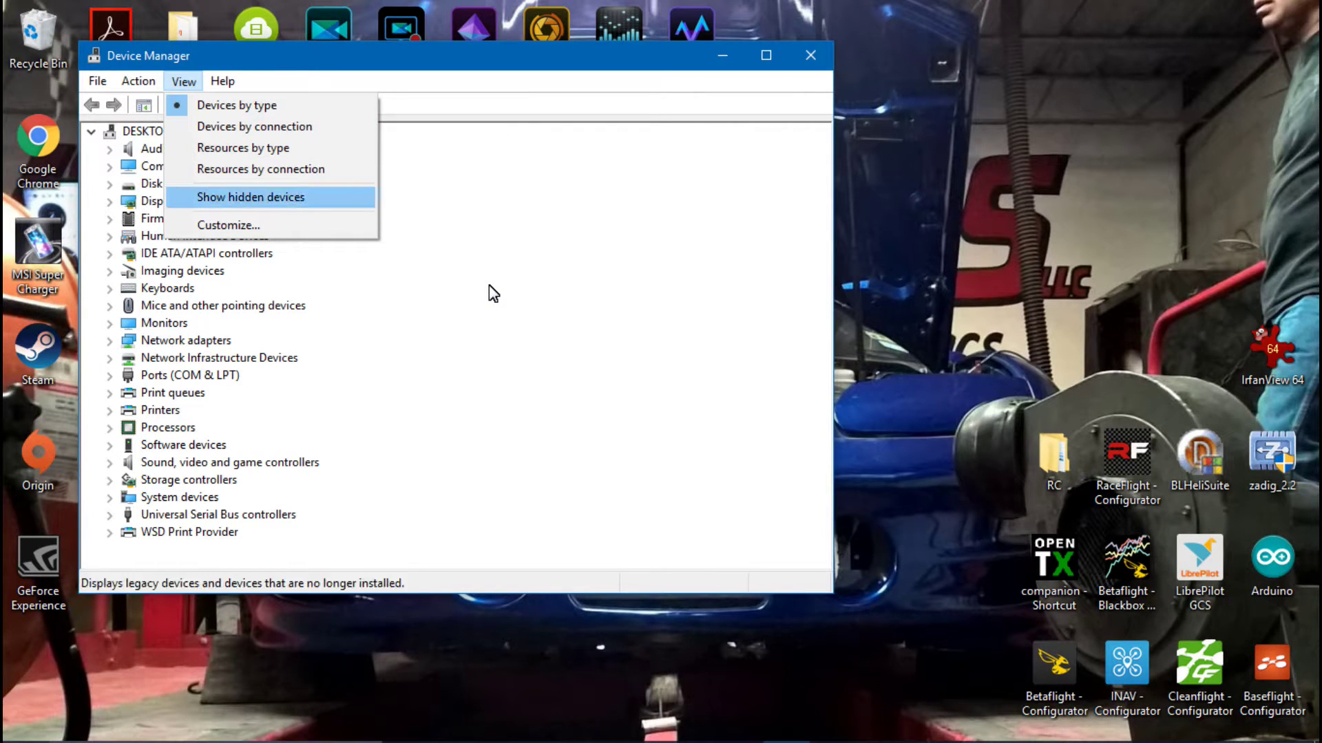
pyautogui.press('Return')
# Step: Expand Ports (COM & LPT) and Universal Serial Bus devices to reveal seven STM32 BOOTLOADER entries
pyautogui.scroll(-2, 494, 294)
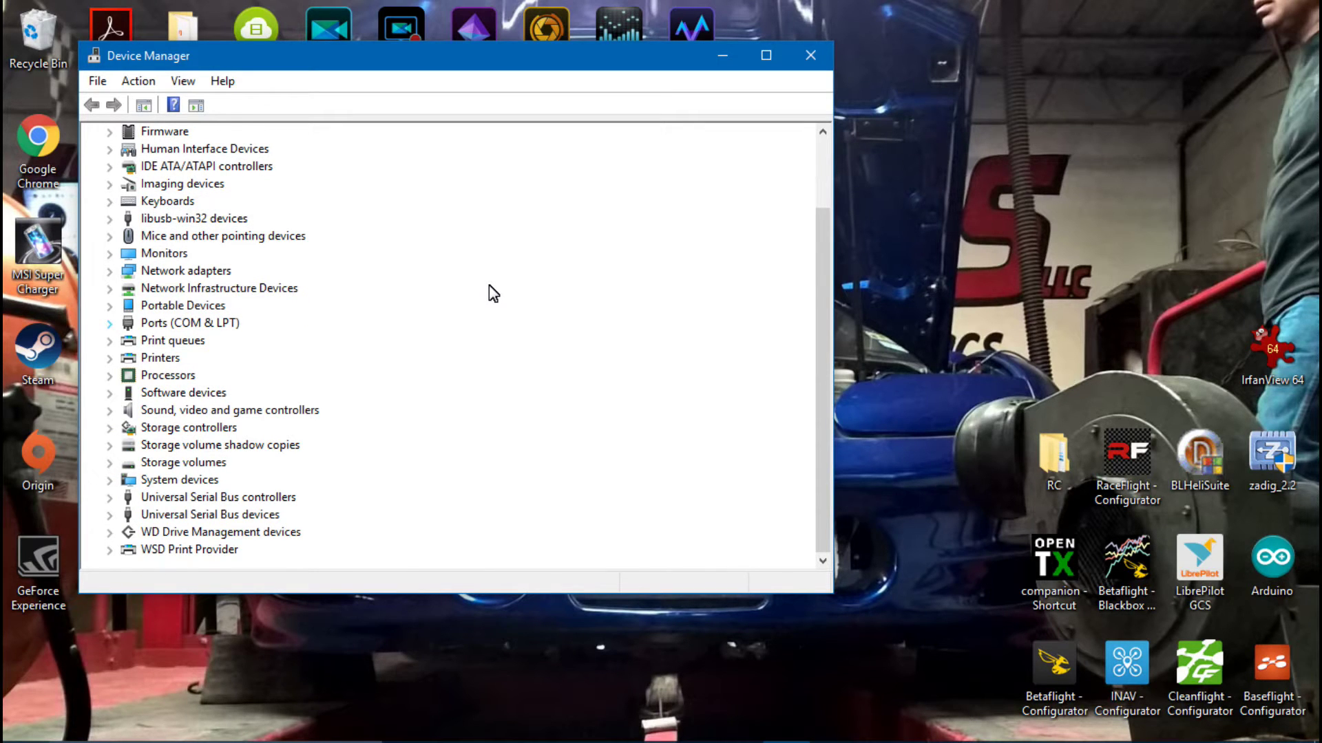
pyautogui.press('Right')
pyautogui.scroll(-5, 494, 294)
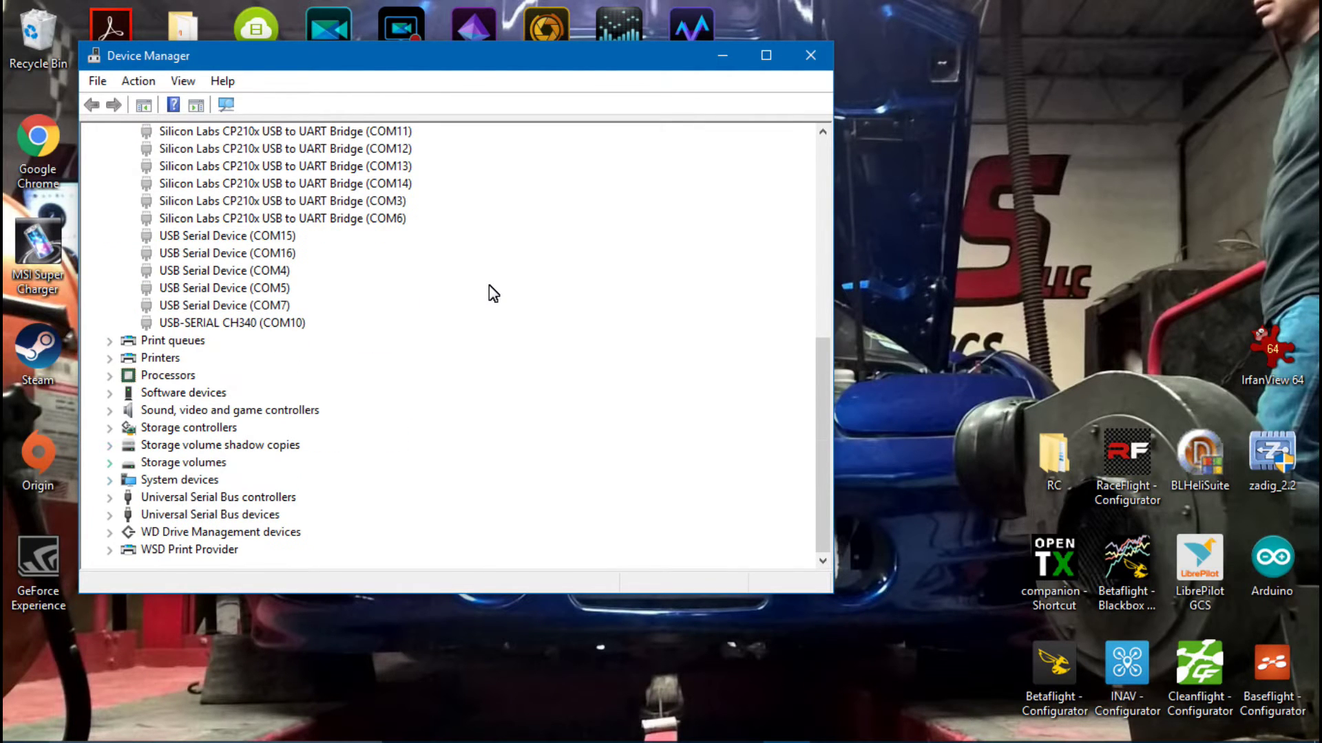
pyautogui.press('Right')
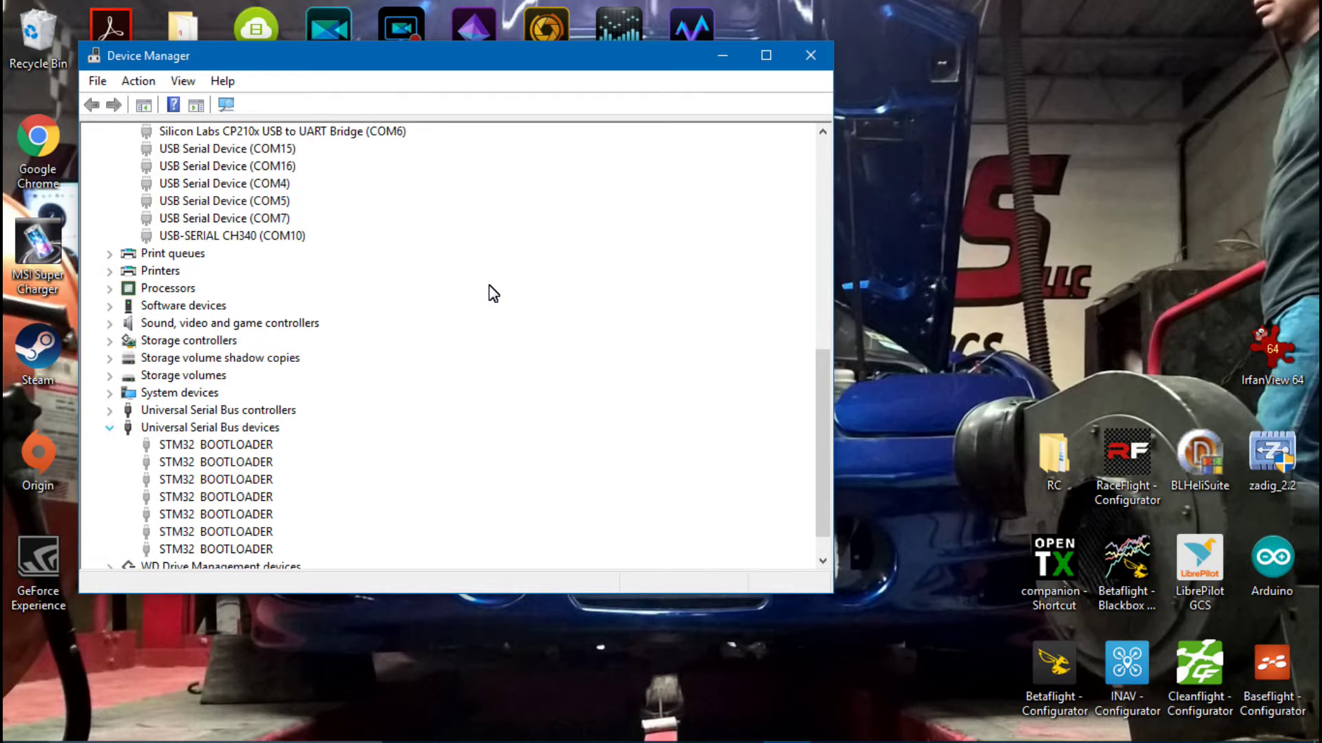
pyautogui.scroll(6, 494, 294)
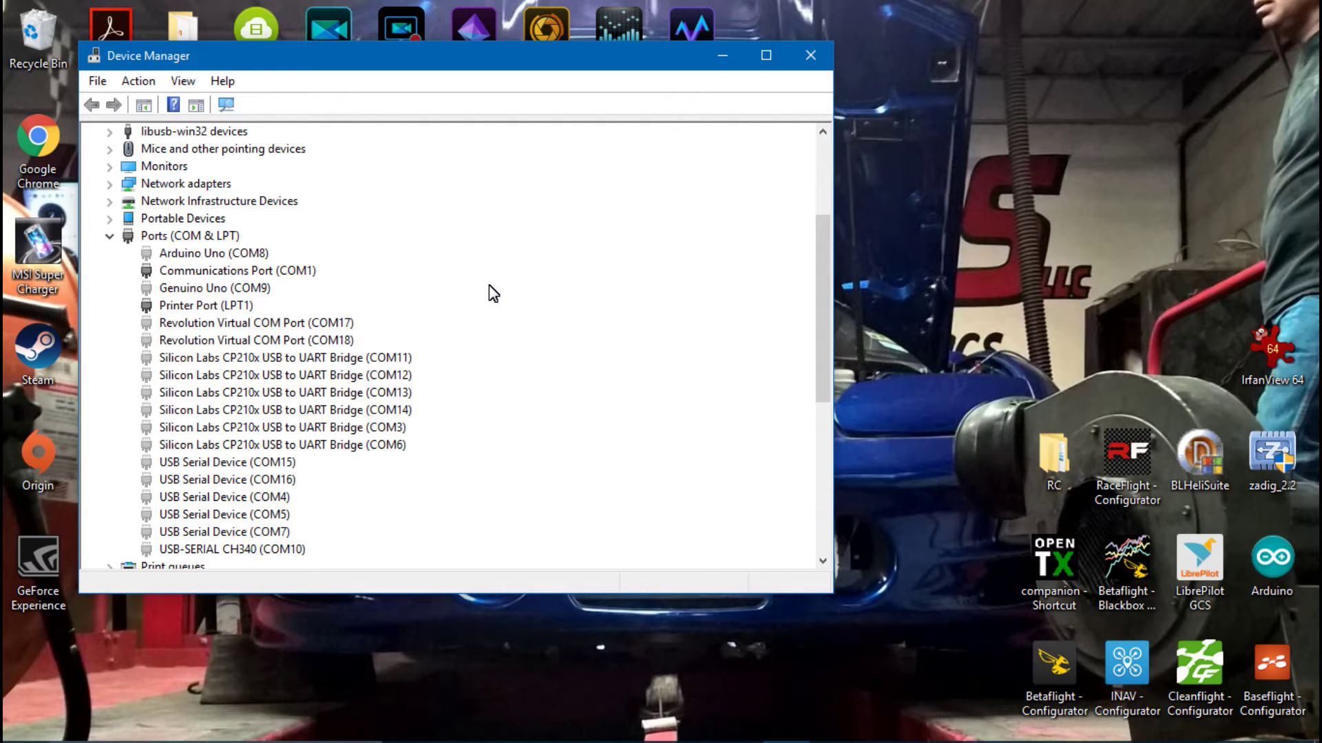
pyautogui.scroll(-1, 494, 293)
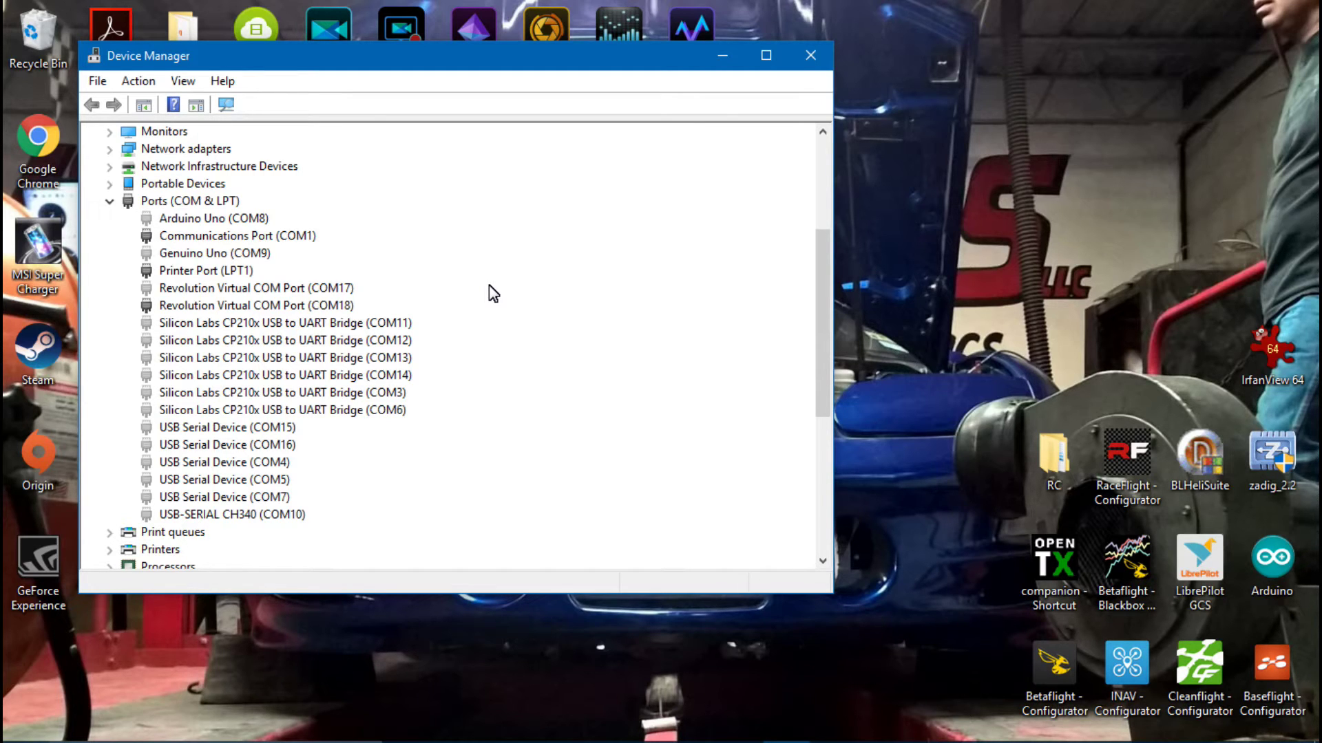
pyautogui.scroll(-6, 493, 293)
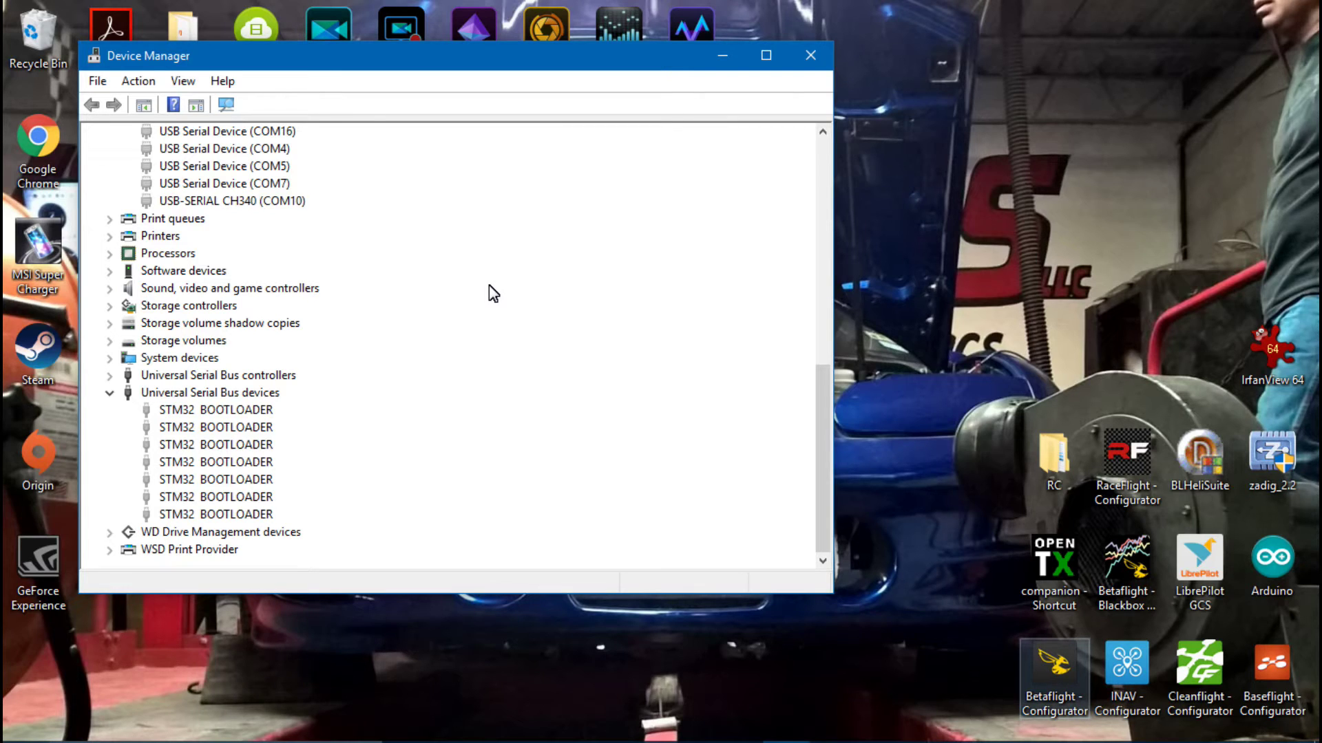
pyautogui.doubleClick(1068, 668)
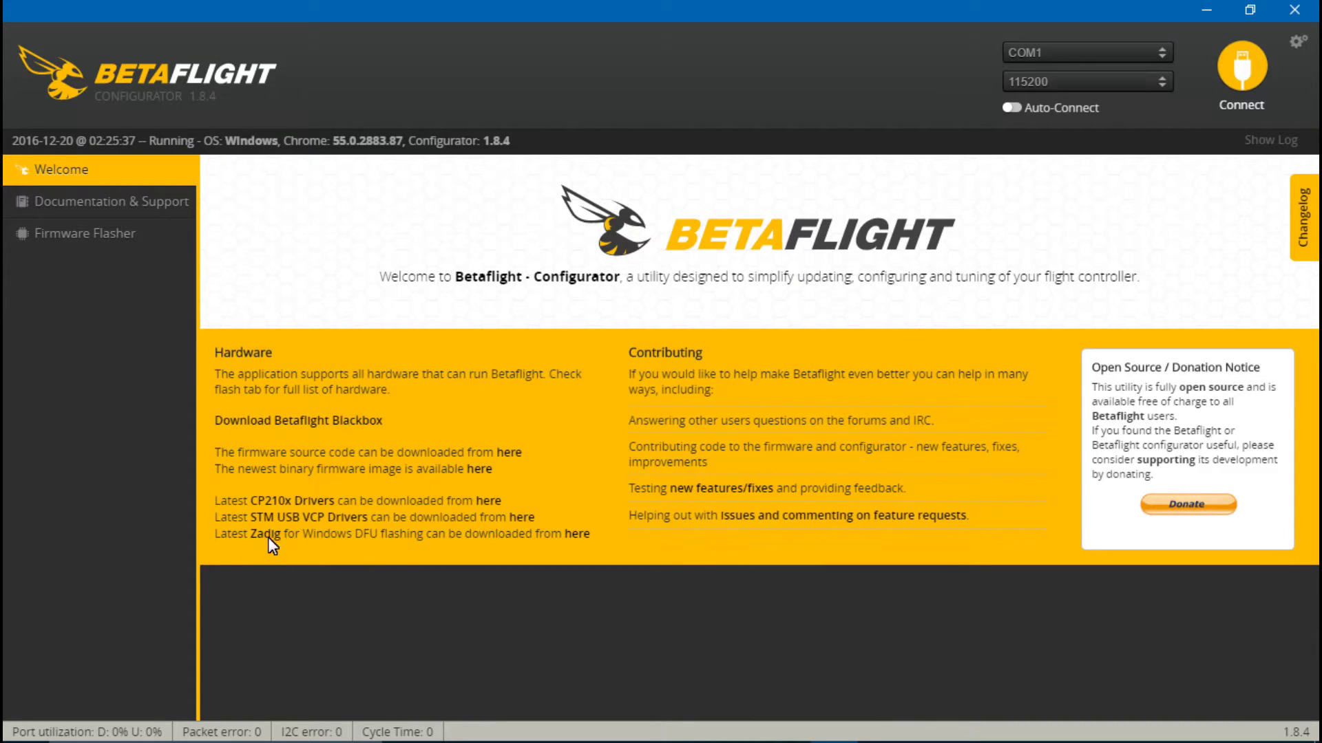
pyautogui.click(1197, 11)
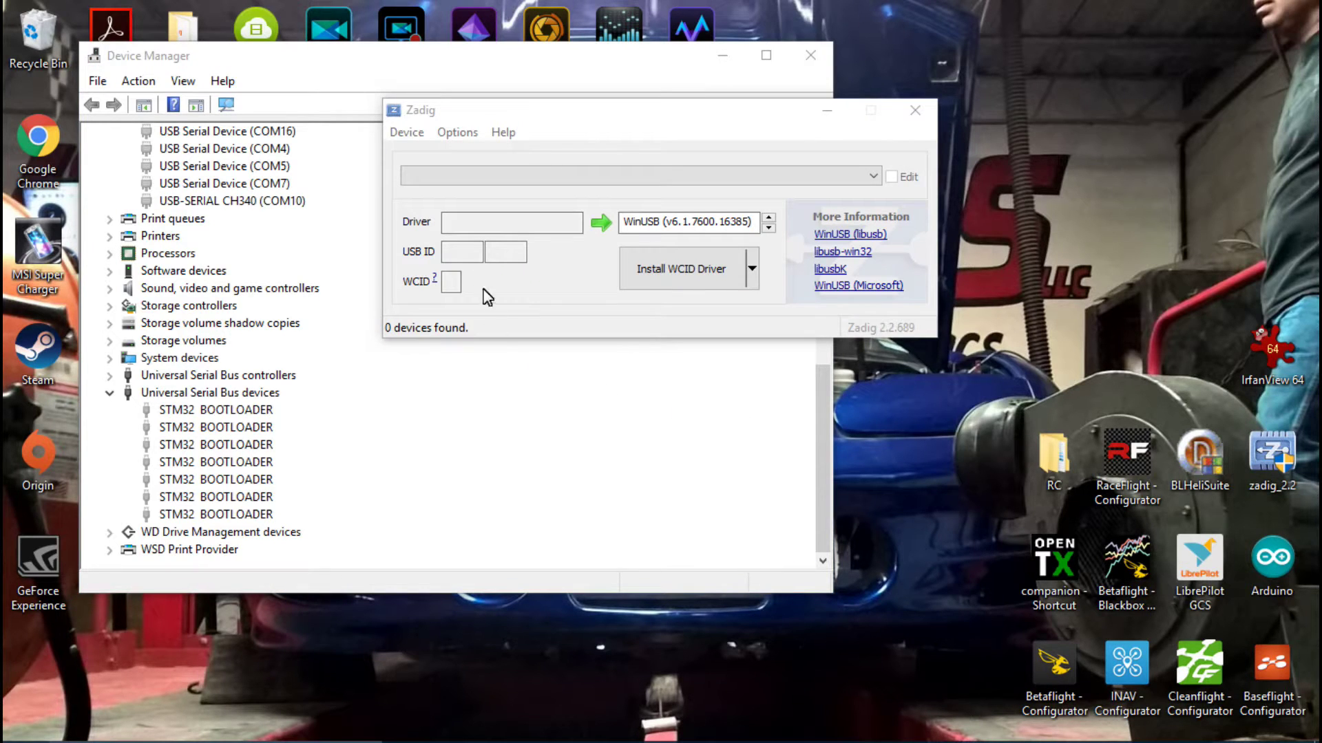
# Step: List all USB devices in Zadig and select STM32 Virtual COM Port
pyautogui.click(457, 133)
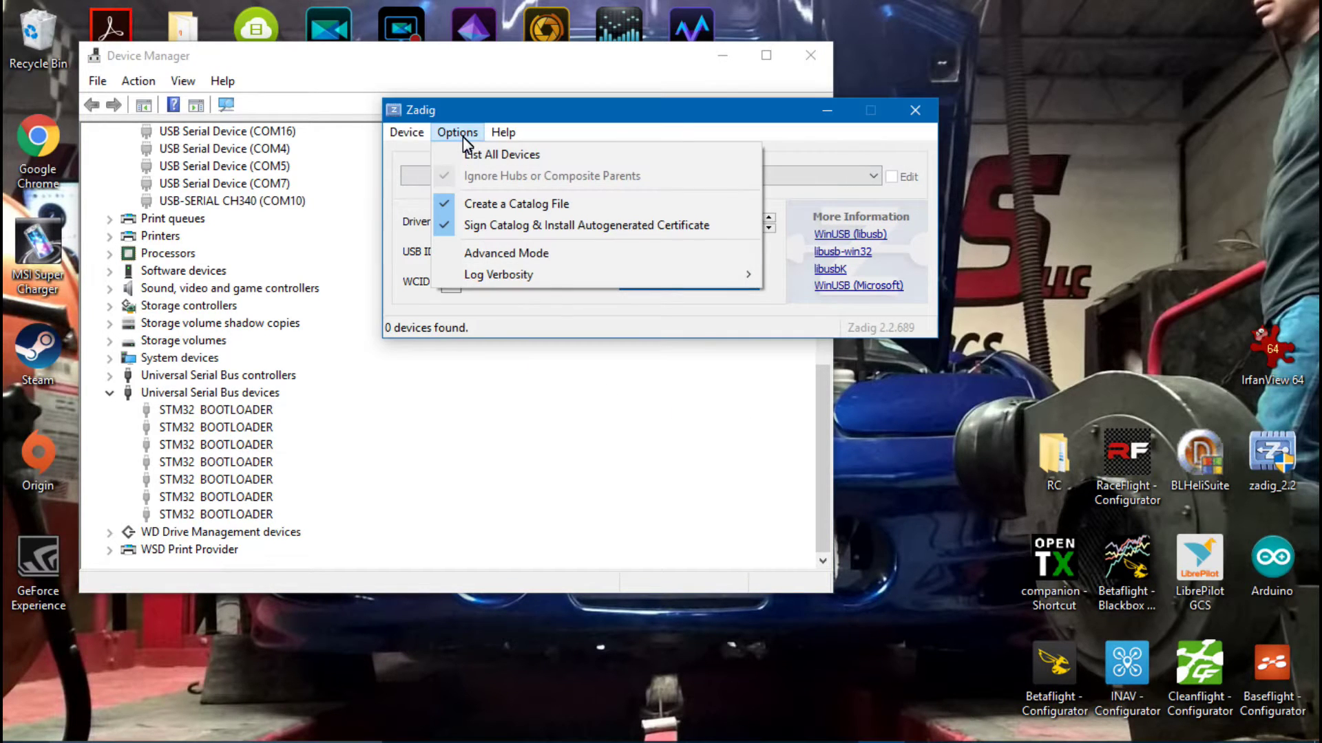
pyautogui.press('Return')
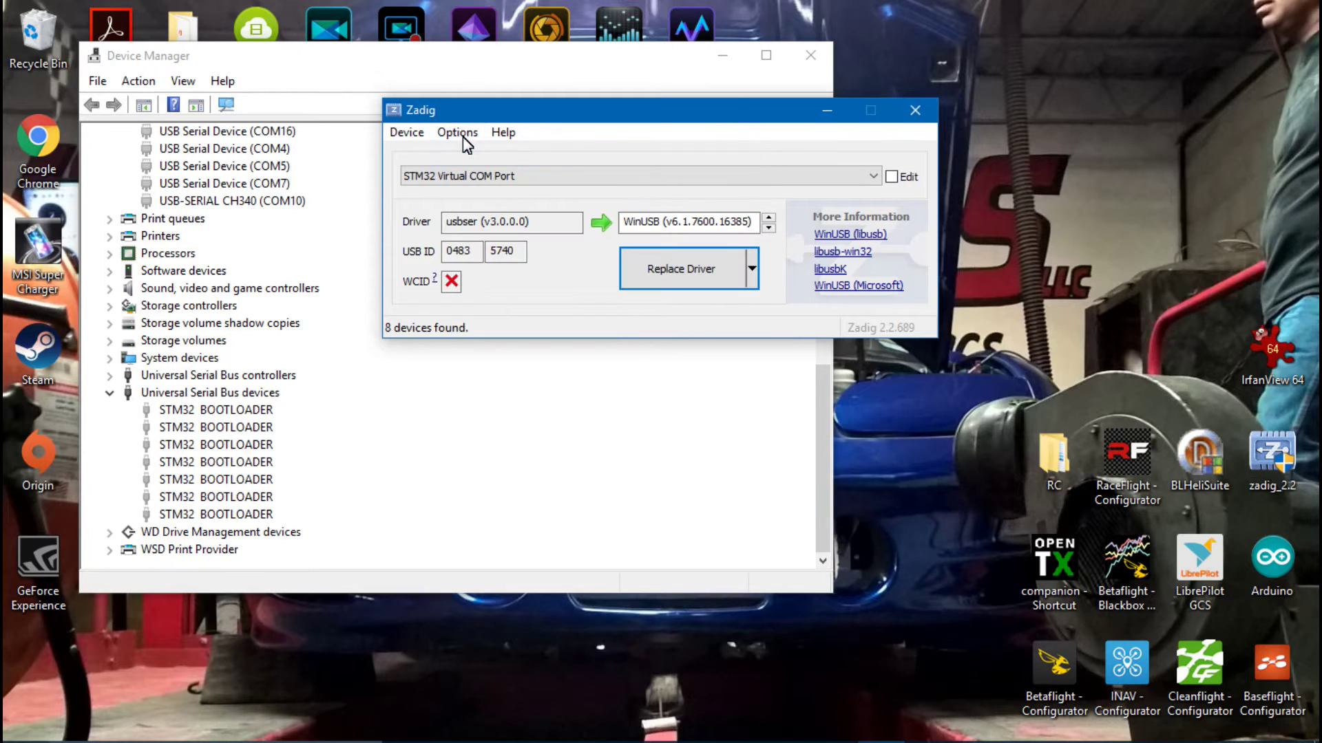
pyautogui.hotkey('alt', 'Down')
pyautogui.press('Down')
pyautogui.press('Down')
pyautogui.press('Down')
pyautogui.press('Down')
pyautogui.press('Down')
pyautogui.press('Down')
pyautogui.press('Down')
pyautogui.press('Up')
pyautogui.press('Up')
pyautogui.press('Up')
pyautogui.press('Up')
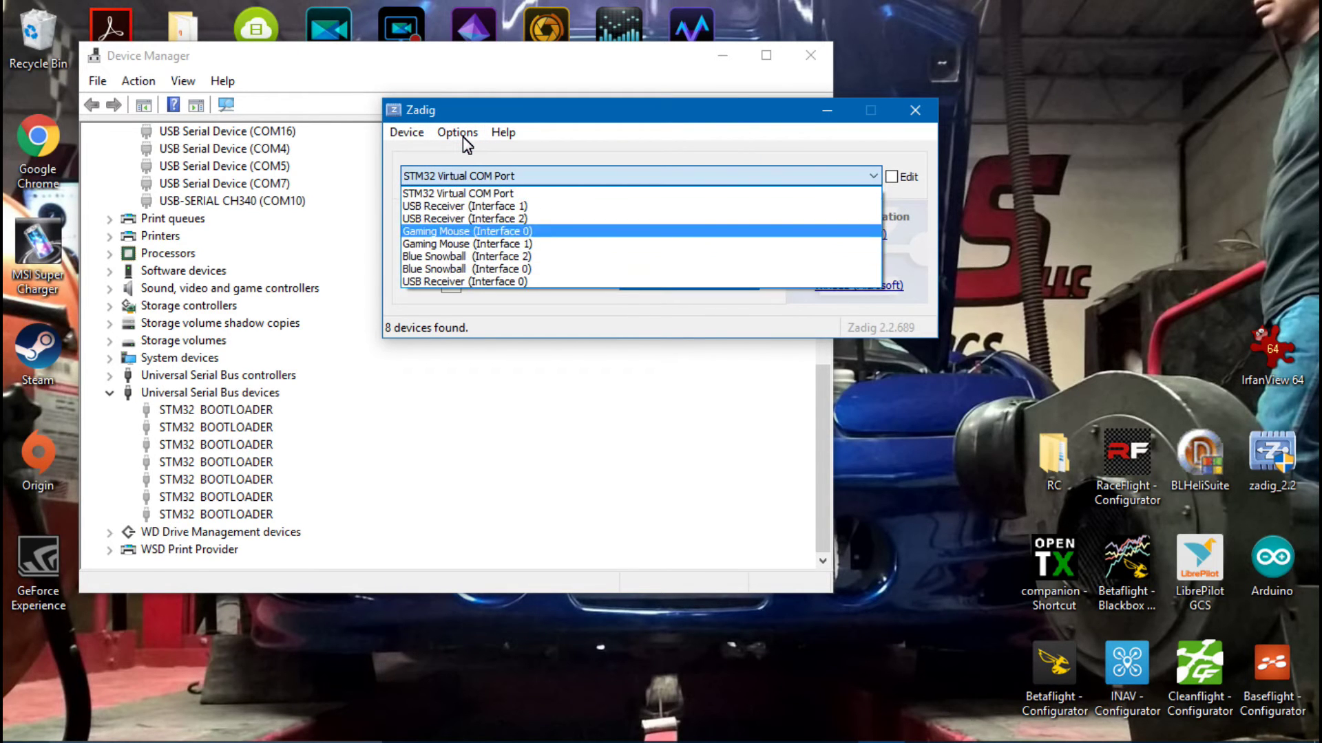
pyautogui.press('Up')
pyautogui.press('Up')
pyautogui.press('Down')
pyautogui.press('Down')
pyautogui.press('Down')
pyautogui.press('Down')
pyautogui.press('Down')
pyautogui.press('Down')
pyautogui.press('Up')
pyautogui.press('Up')
pyautogui.press('Up')
pyautogui.press('Up')
pyautogui.press('Up')
pyautogui.press('Up')
pyautogui.press('Up')
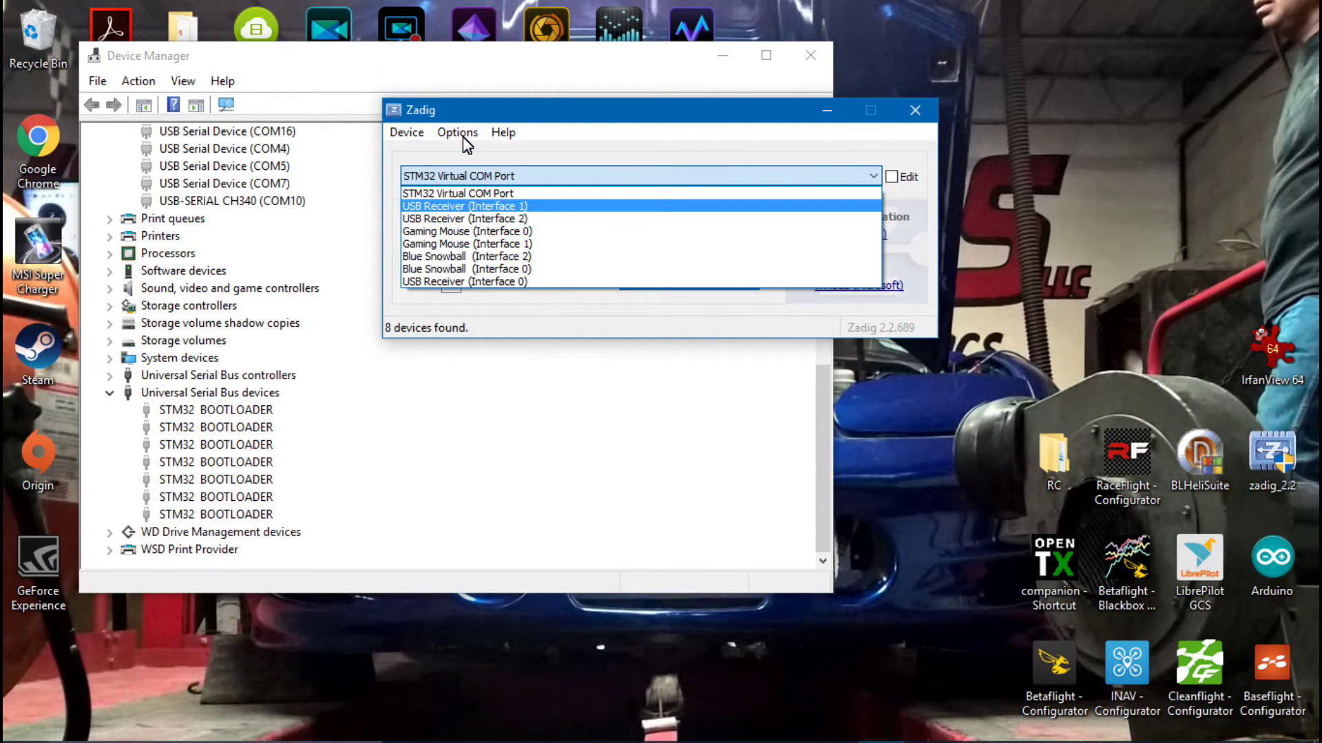
pyautogui.press('Down')
pyautogui.press('Down')
pyautogui.press('Down')
pyautogui.press('Down')
pyautogui.press('Down')
pyautogui.press('Down')
pyautogui.press('Down')
pyautogui.press('Up')
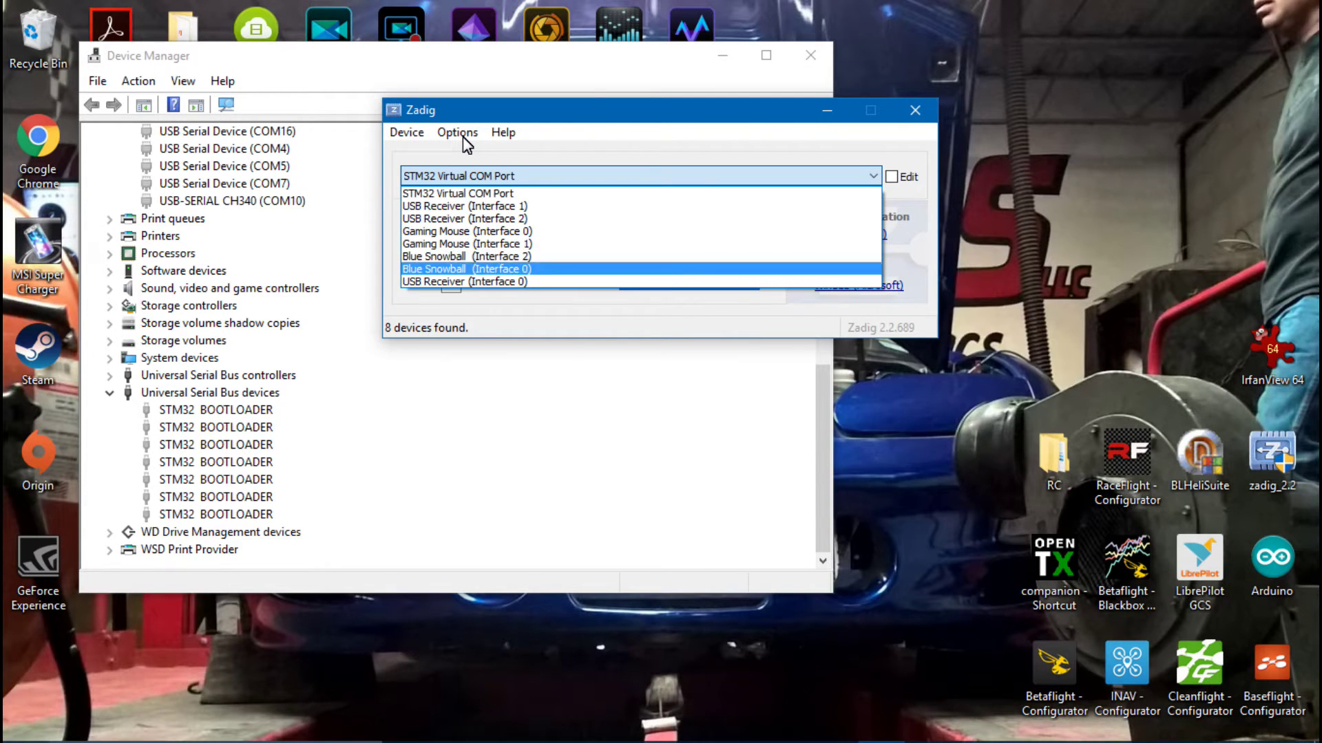
pyautogui.press('Up')
pyautogui.press('Up')
pyautogui.press('Up')
pyautogui.press('Up')
pyautogui.press('Up')
pyautogui.press('Up')
pyautogui.press('Down')
pyautogui.press('Down')
pyautogui.press('Down')
pyautogui.press('Up')
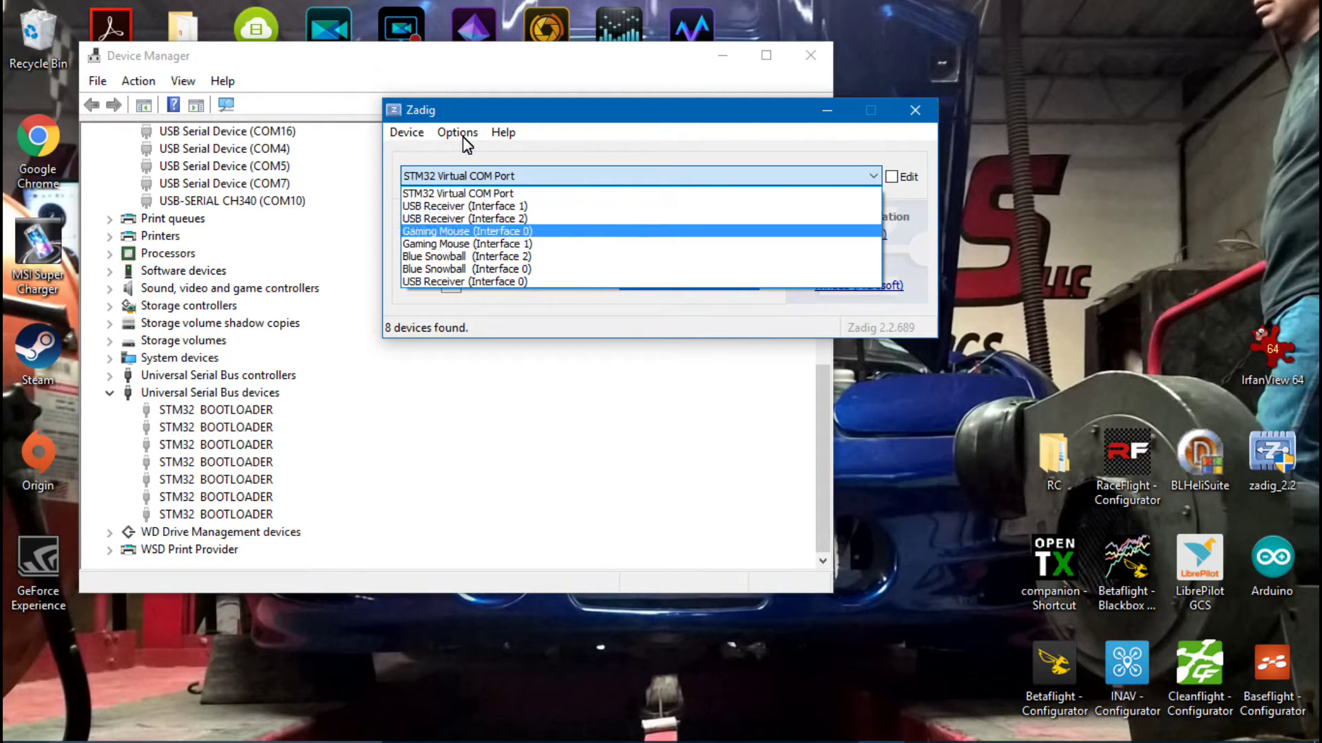
pyautogui.press('Down')
pyautogui.press('Down')
pyautogui.press('Up')
pyautogui.press('Up')
pyautogui.press('Up')
pyautogui.press('Up')
pyautogui.press('Down')
pyautogui.press('Down')
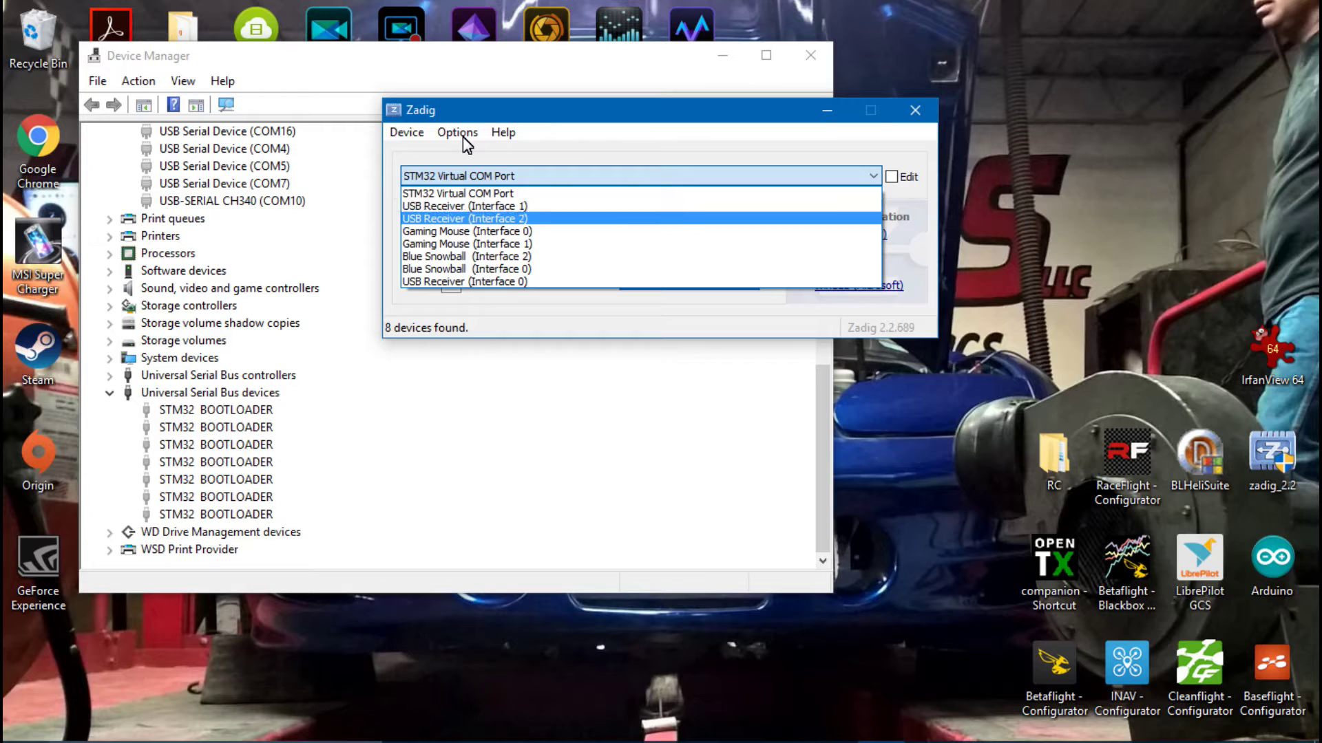
pyautogui.press('Up')
pyautogui.press('Down')
pyautogui.press('Down')
pyautogui.press('Down')
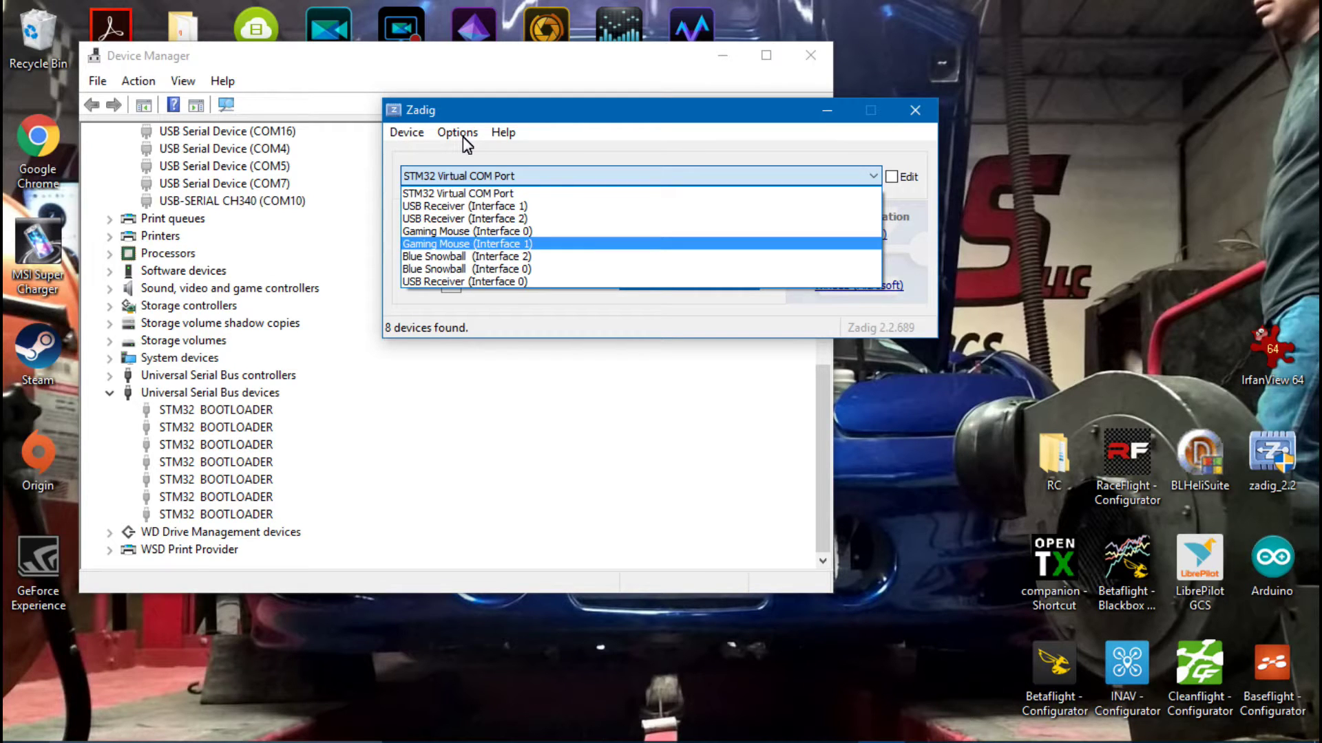
pyautogui.press('Down')
pyautogui.press('Down')
pyautogui.press('Down')
pyautogui.press('Up')
pyautogui.press('Up')
pyautogui.press('Up')
pyautogui.press('Up')
pyautogui.press('Up')
pyautogui.press('Up')
pyautogui.press('Up')
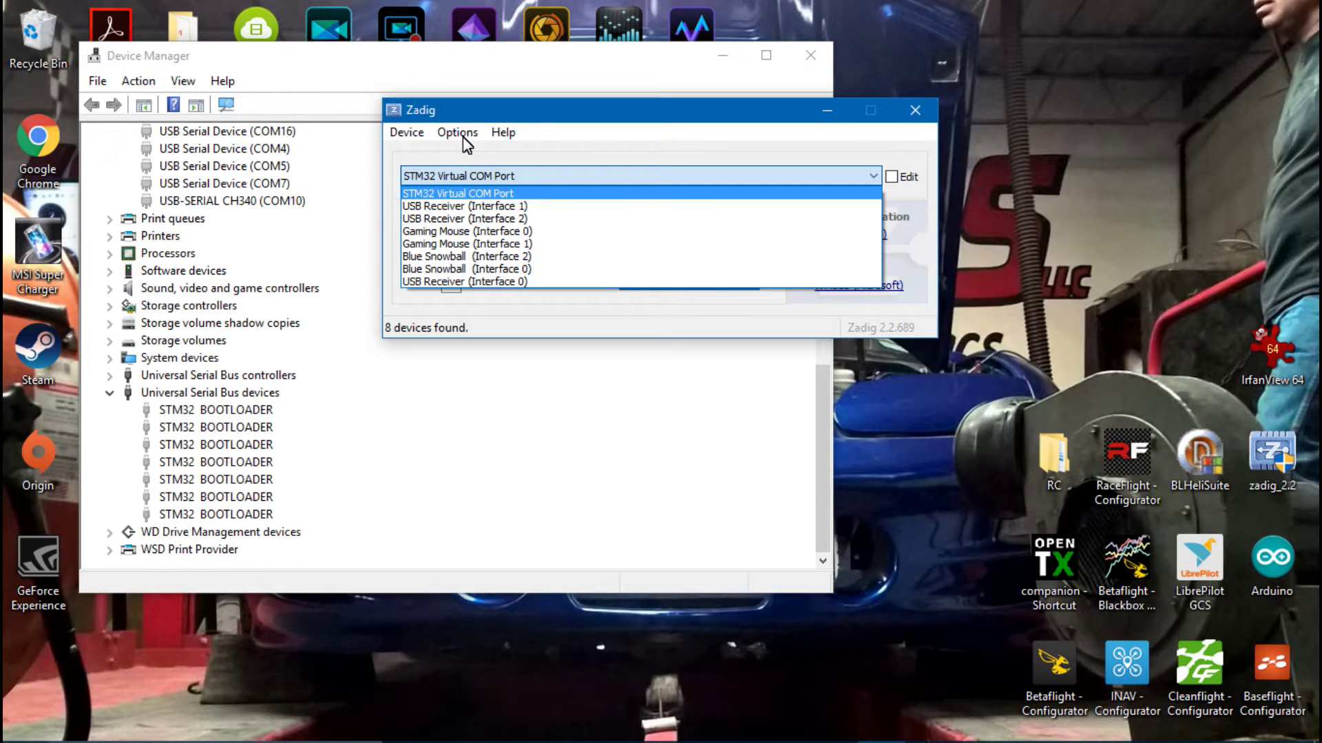
pyautogui.press('Return')
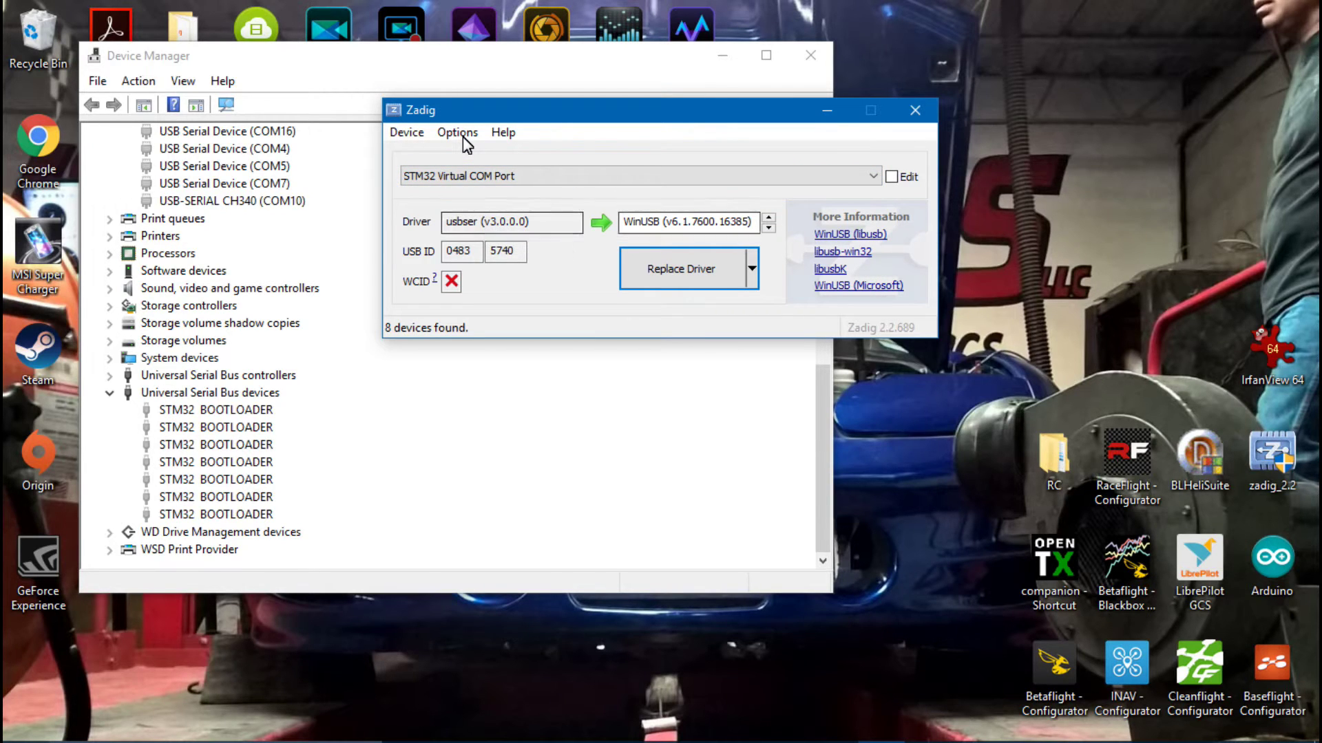
# Step: Replace its usbser driver with WinUSB, dismiss the success message and close Zadig
pyautogui.press('Tab')
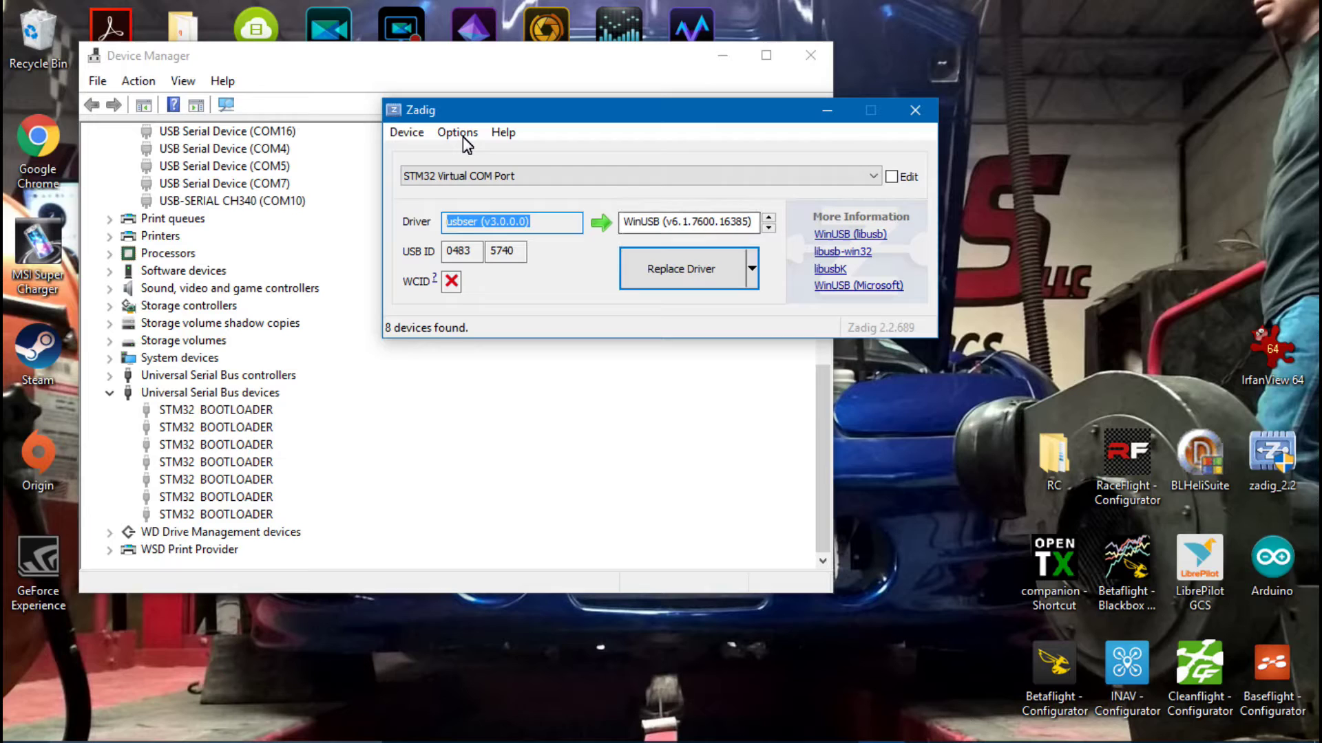
pyautogui.press('Tab')
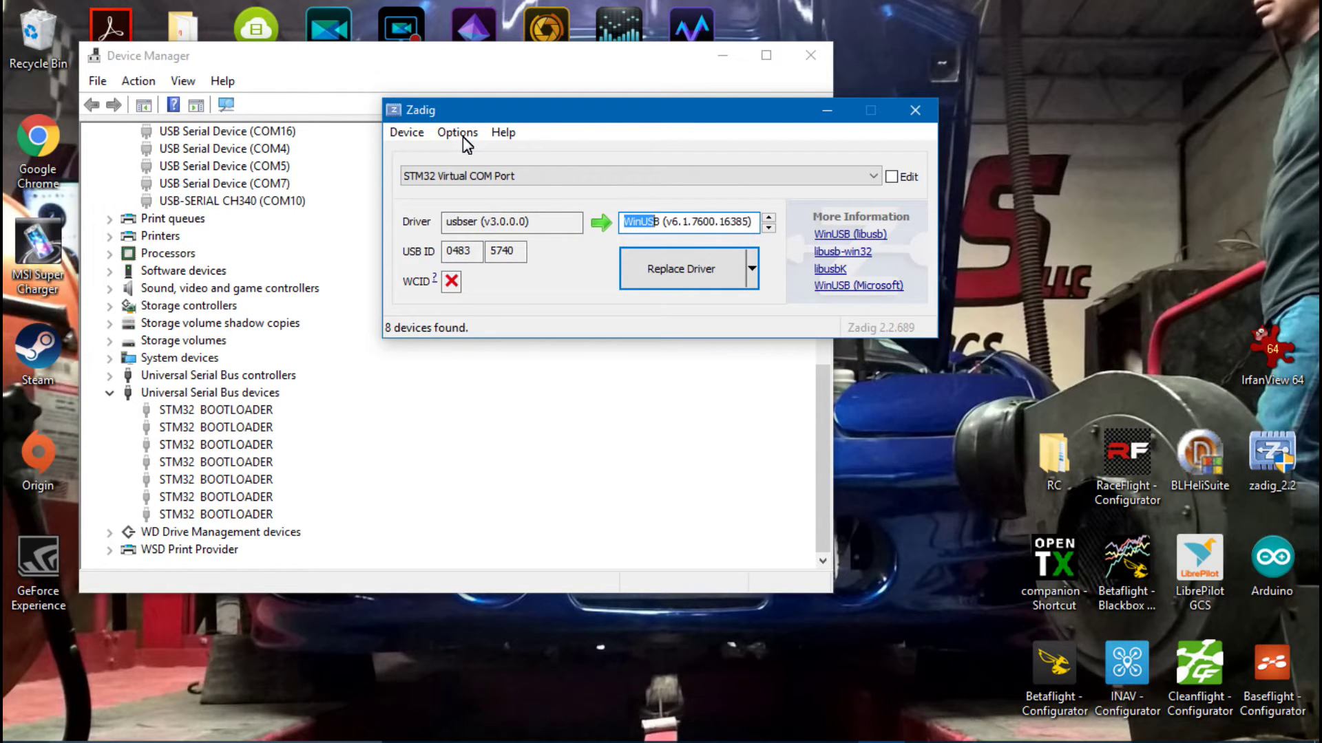
pyautogui.press('Return')
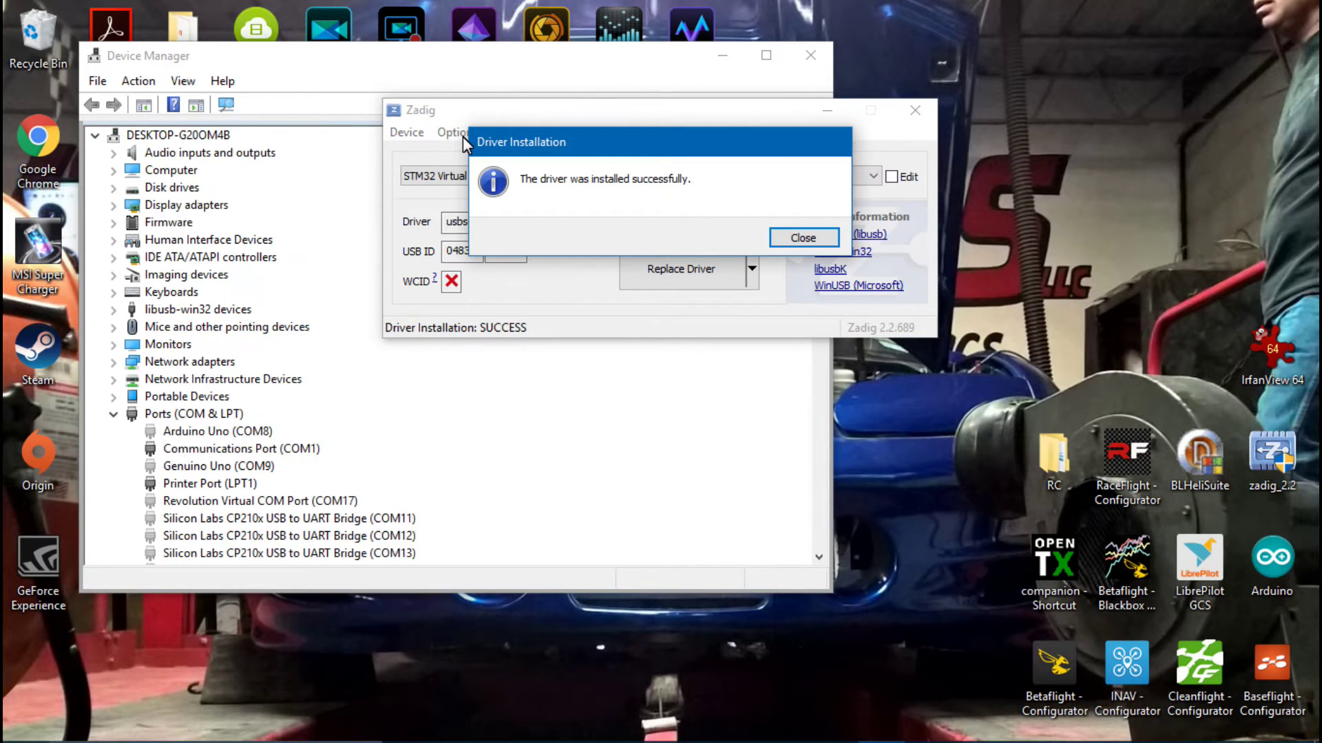
pyautogui.press('Return')
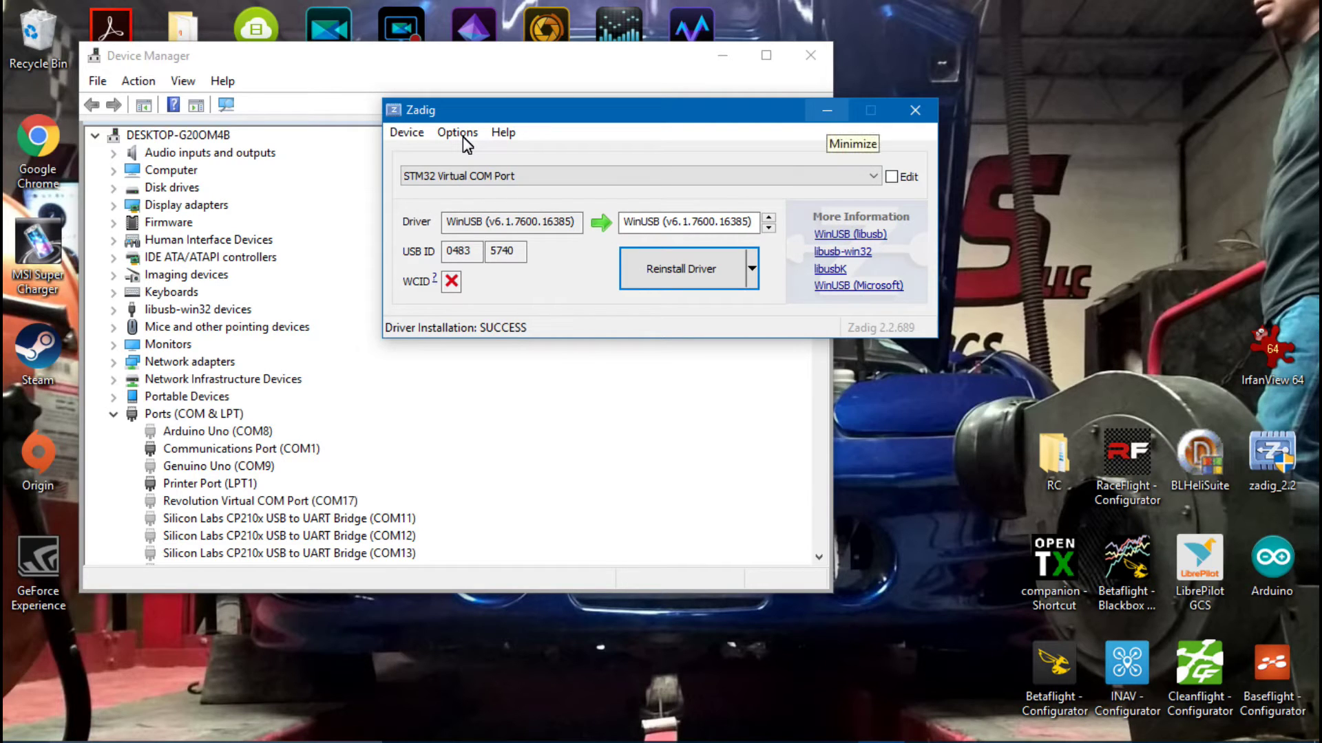
pyautogui.hotkey('alt', 'F4')
# Step: Start a manual driver update for the STM32 Virtual COM Port in Device Manager
pyautogui.scroll(-3, 467, 145)
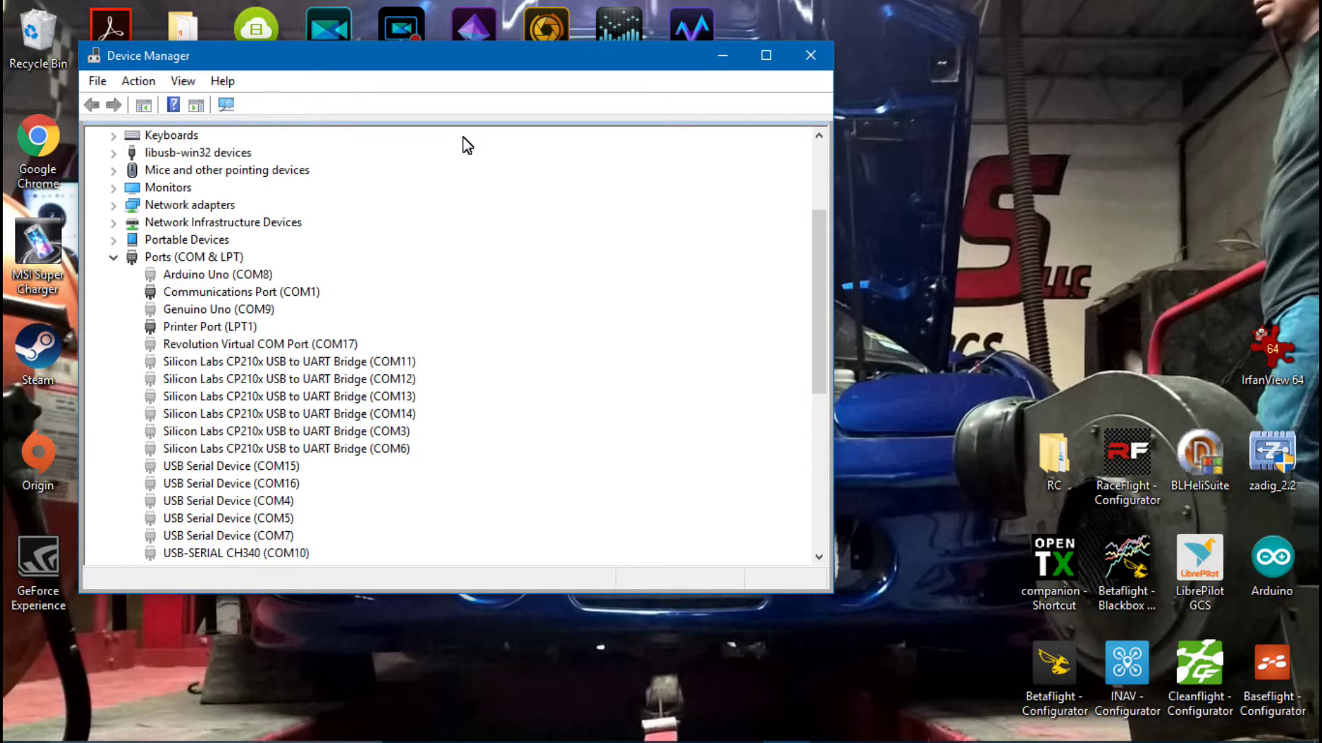
pyautogui.press('r')
pyautogui.scroll(-7, 468, 145)
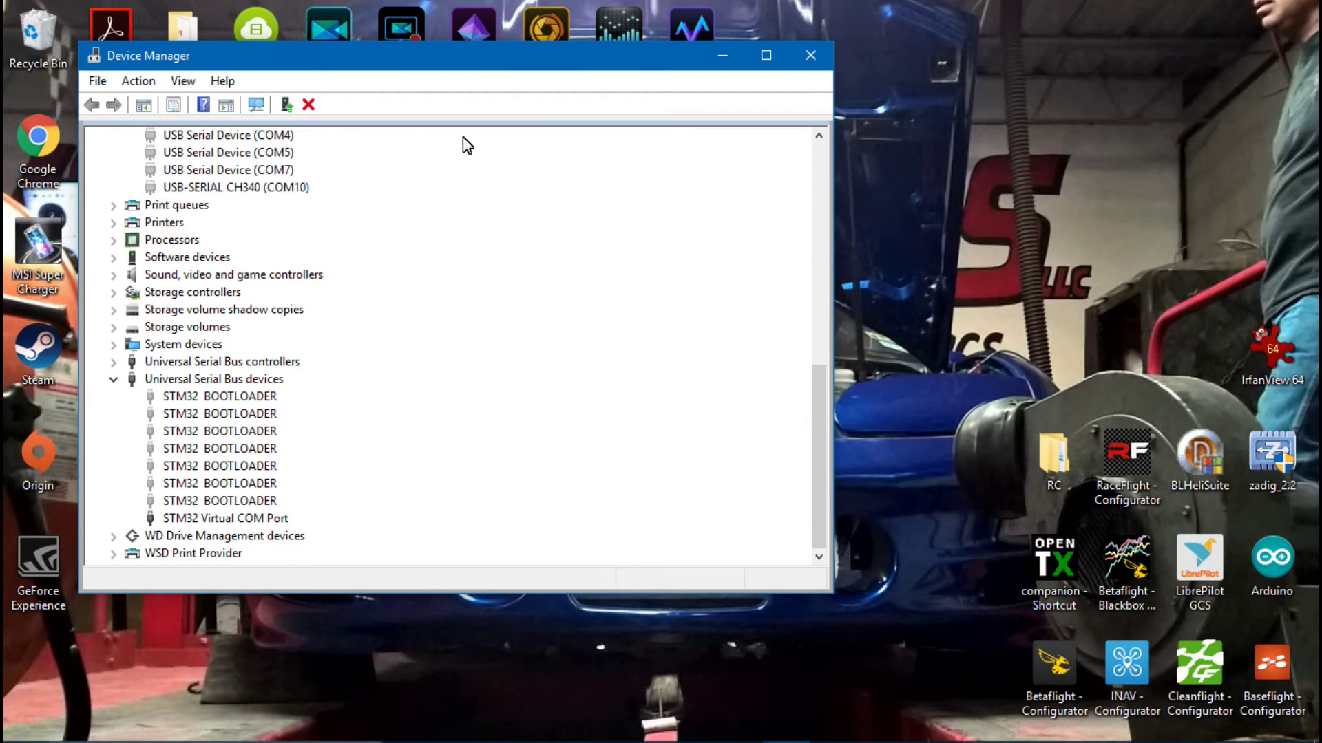
pyautogui.press('s')
pyautogui.hotkey('shift', 'F10')
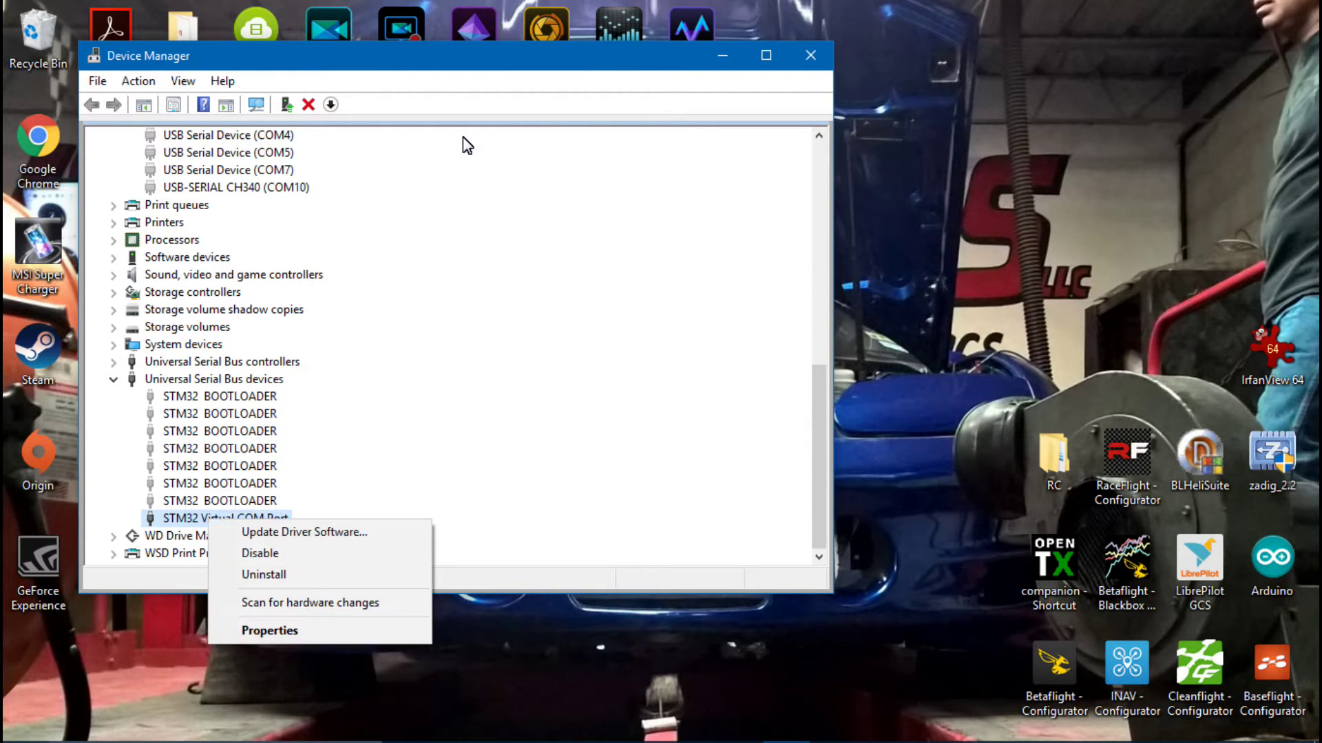
pyautogui.press('Down')
pyautogui.press('Return')
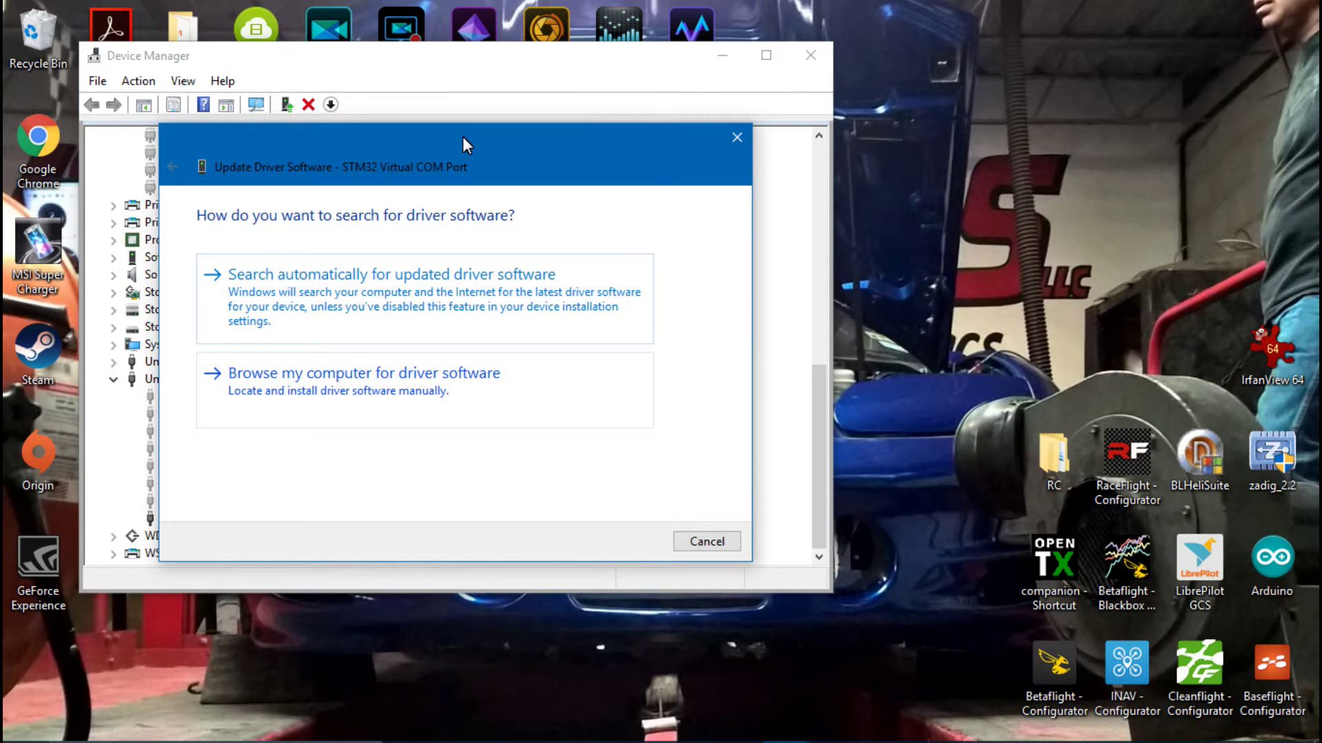
pyautogui.press('Tab')
pyautogui.press('Return')
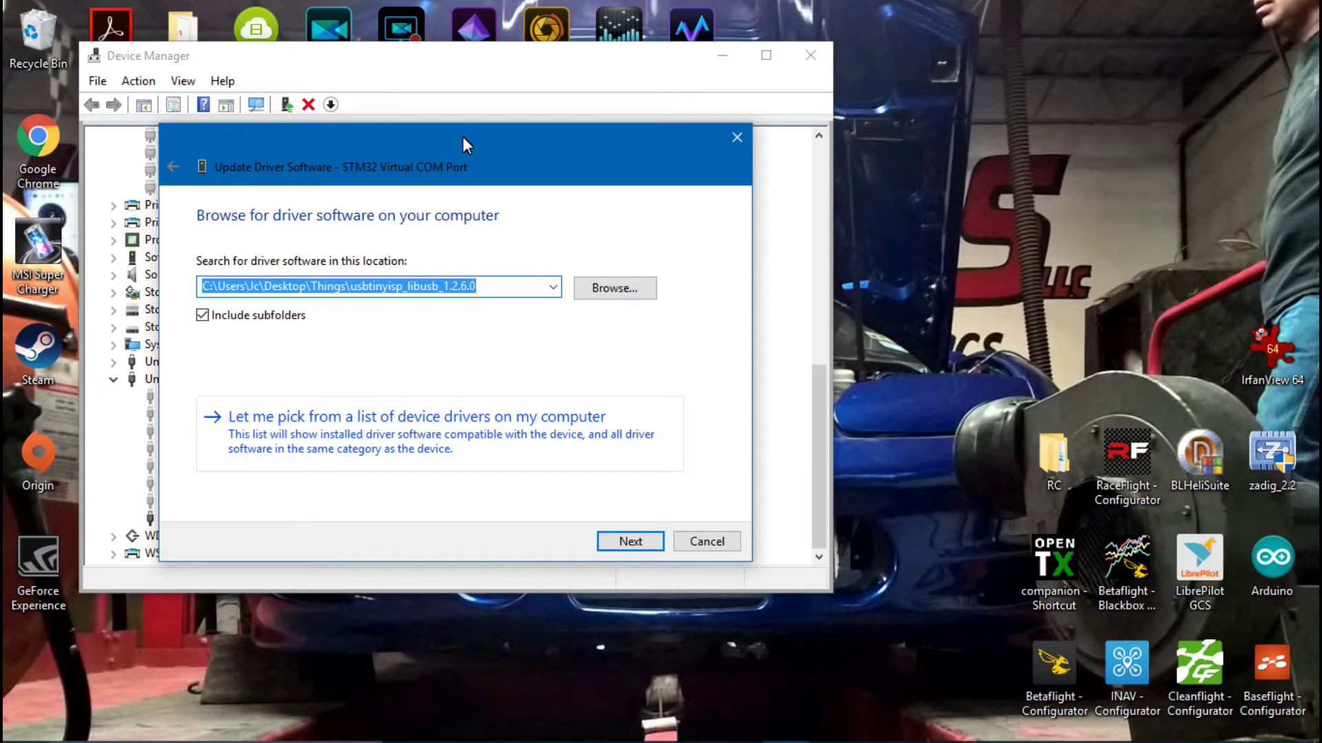
# Step: Show all drivers and install Microsoft's USB Serial Device driver, making it COM18
pyautogui.hotkey('alt', 'l')
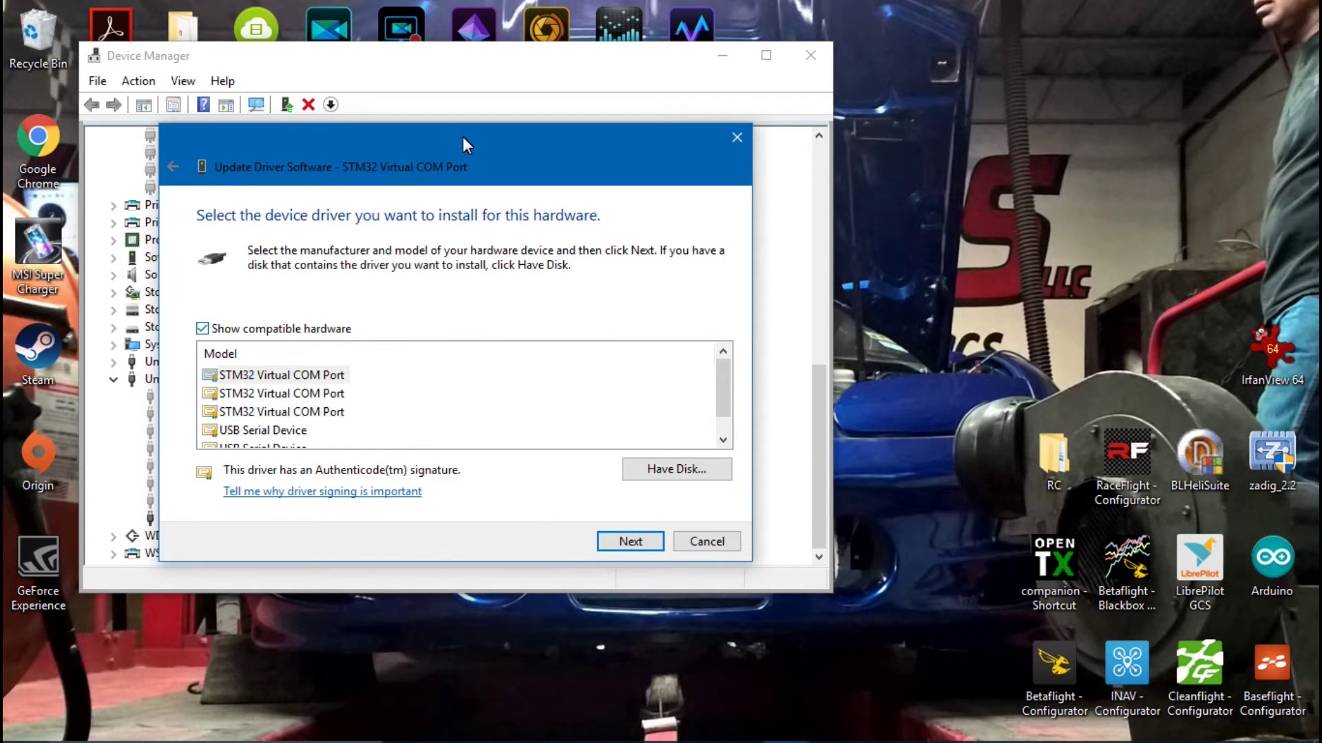
pyautogui.hotkey('alt', 'c')
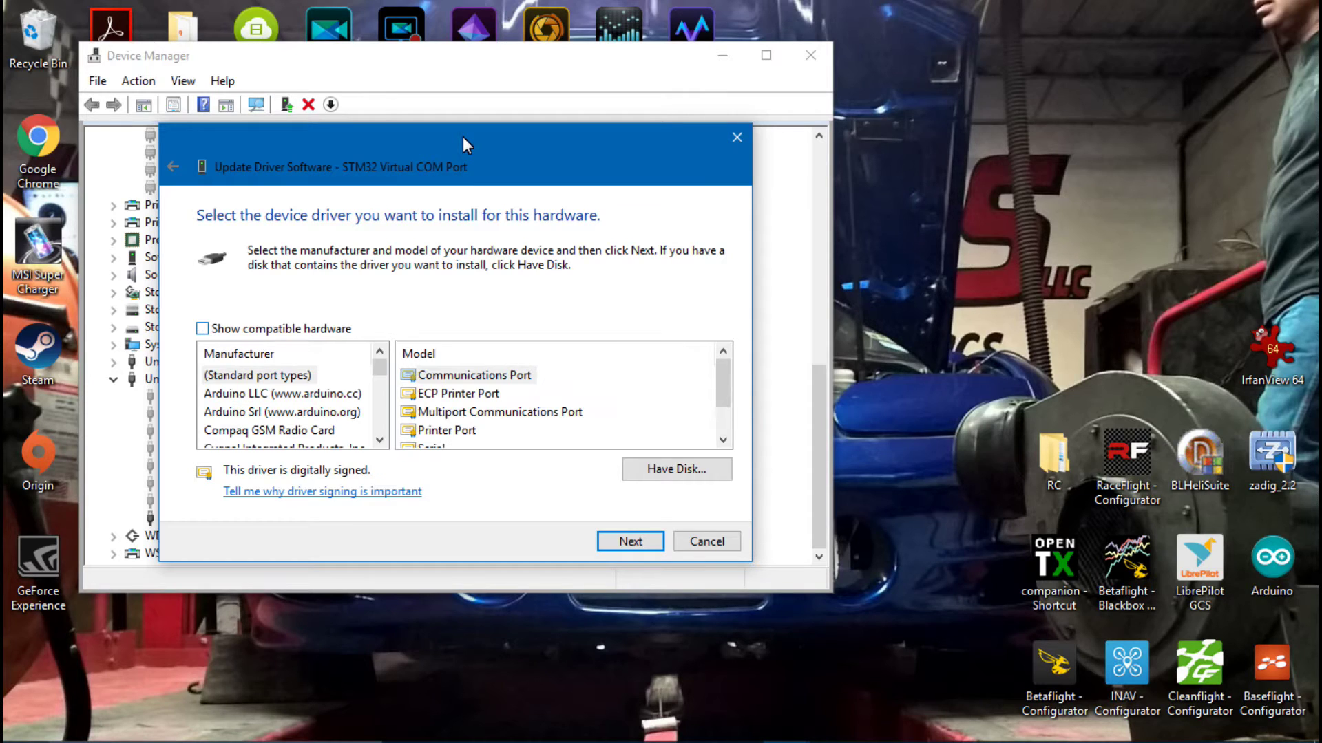
pyautogui.press('Tab')
pyautogui.press('Down')
pyautogui.press('Down')
pyautogui.press('Down')
pyautogui.press('Down')
pyautogui.press('Down')
pyautogui.press('Down')
pyautogui.press('Down')
pyautogui.press('Down')
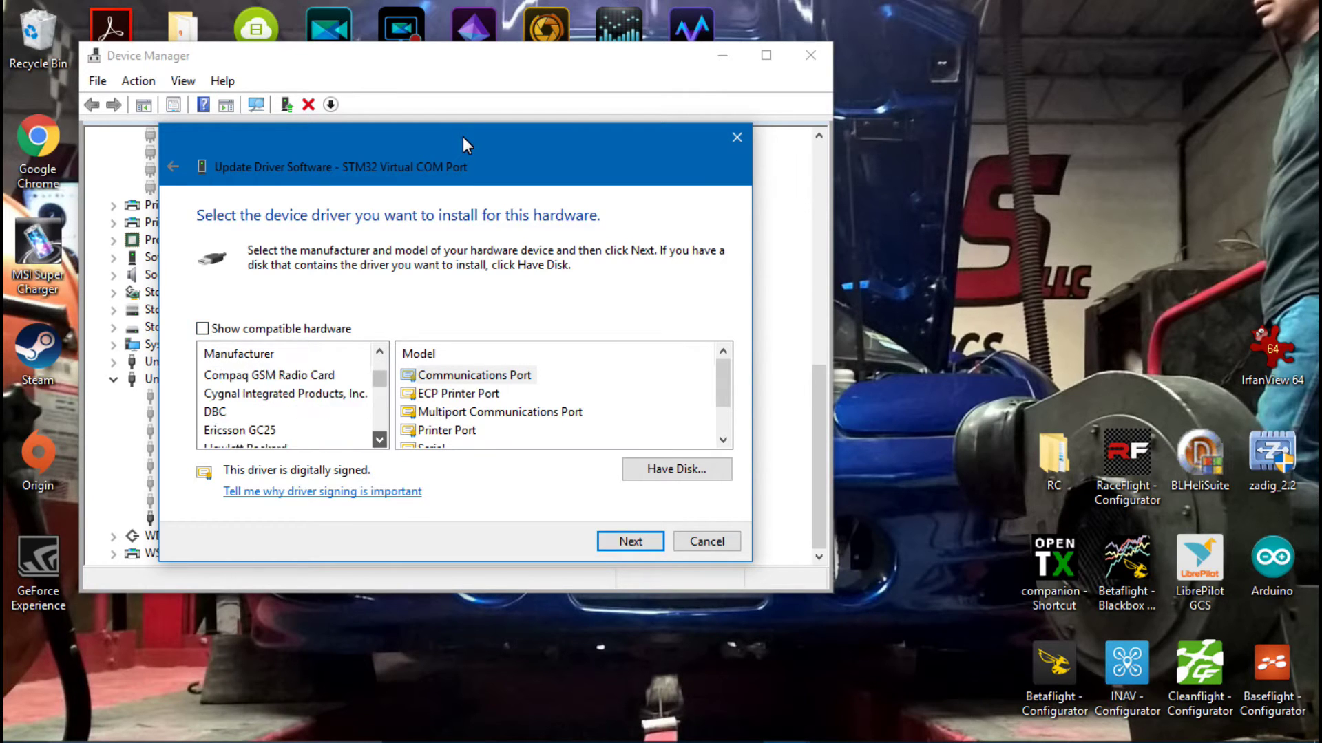
pyautogui.press('Down')
pyautogui.press('Down')
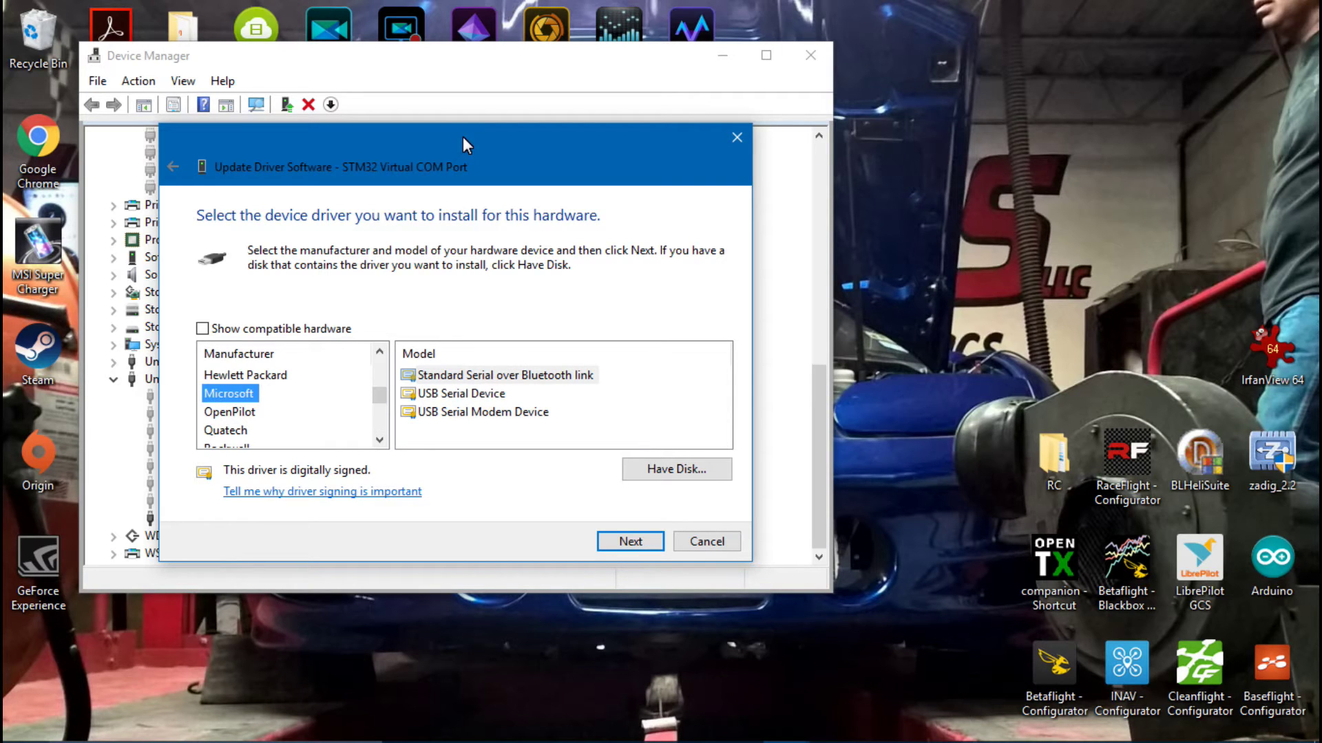
pyautogui.press('Tab')
pyautogui.press('Down')
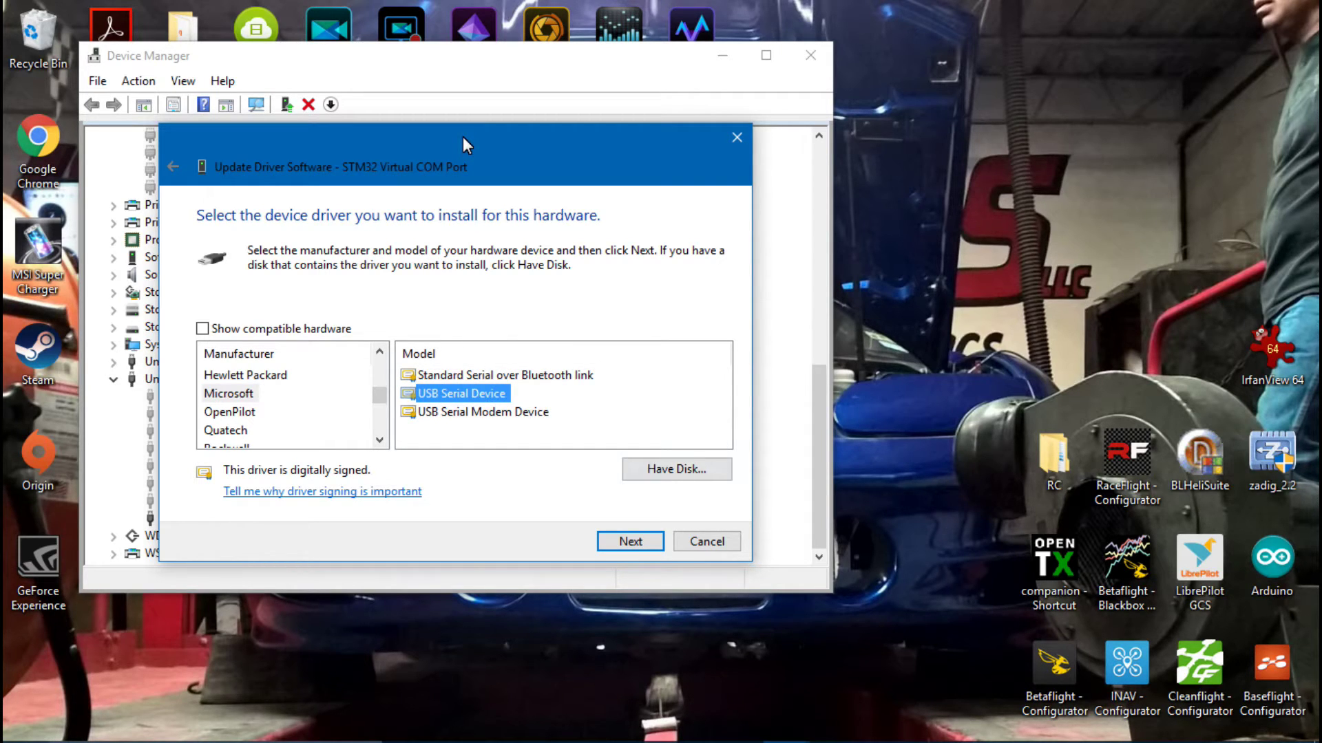
pyautogui.press('Return')
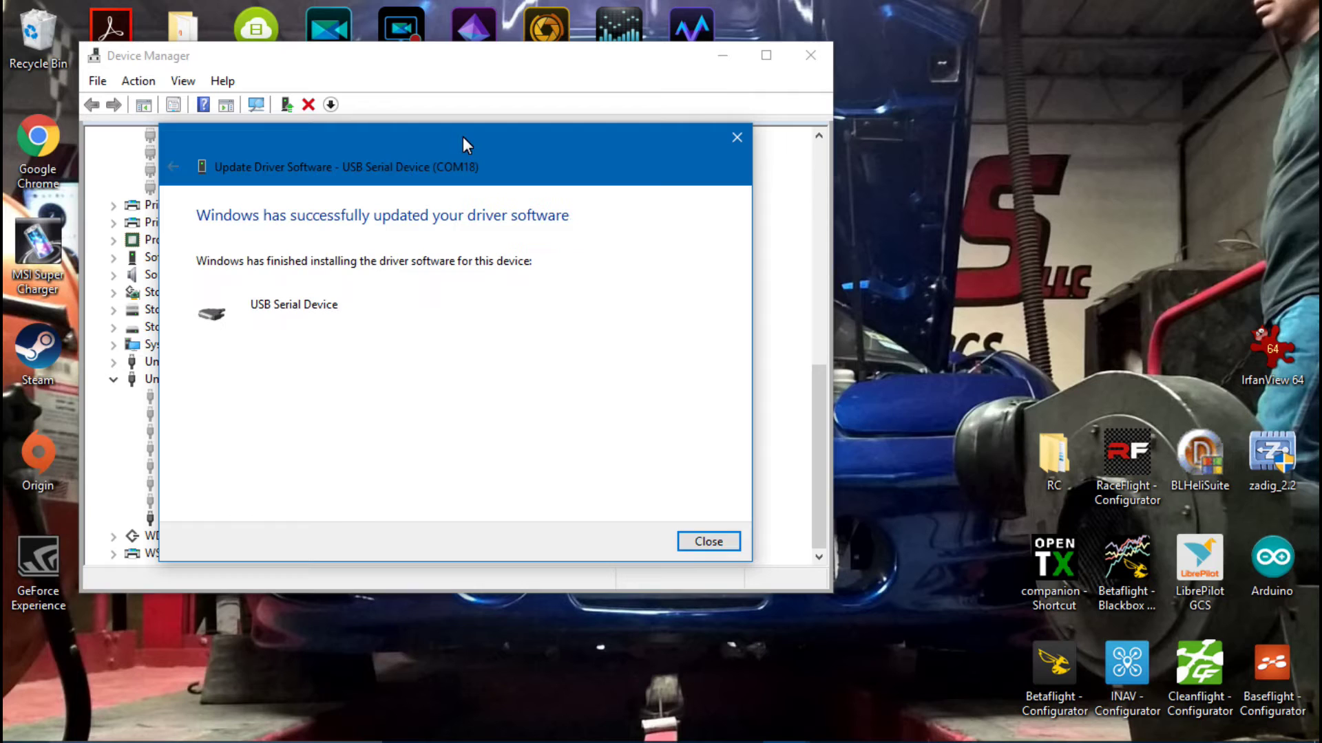
pyautogui.press('Return')
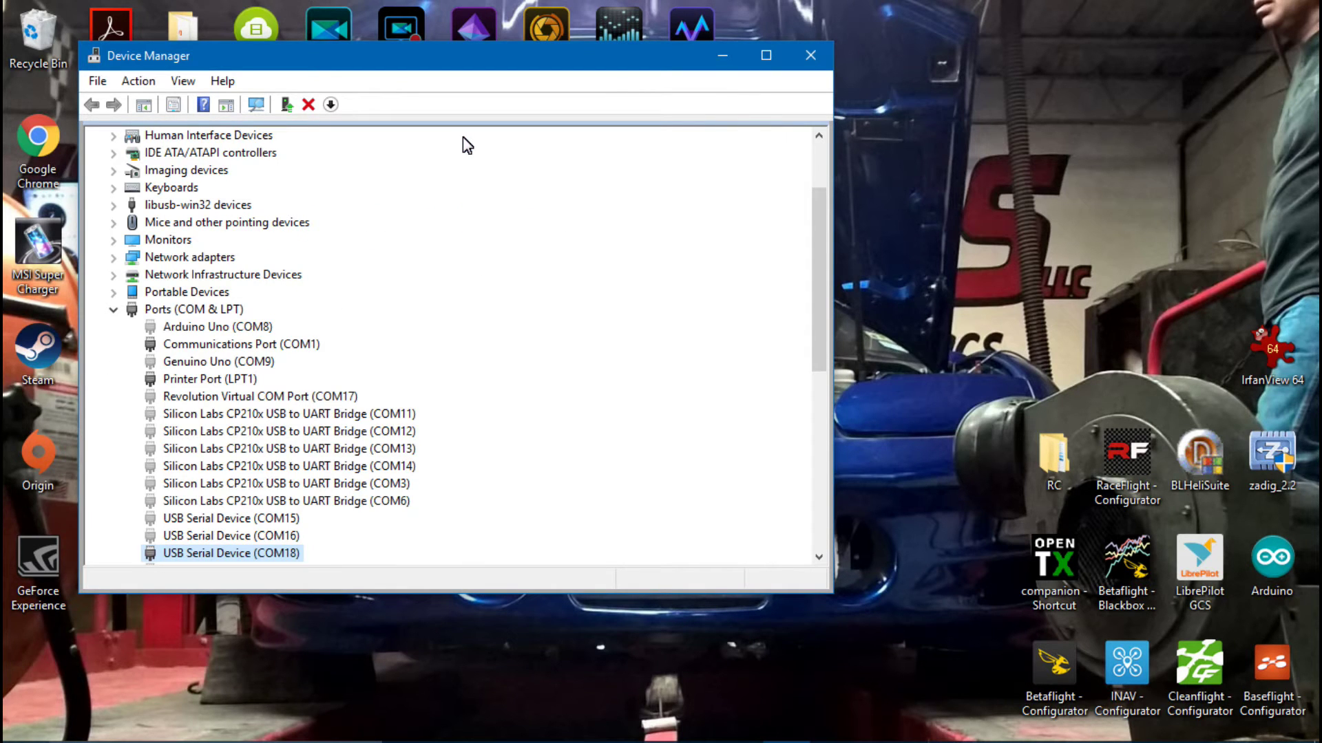
pyautogui.scroll(-2, 468, 146)
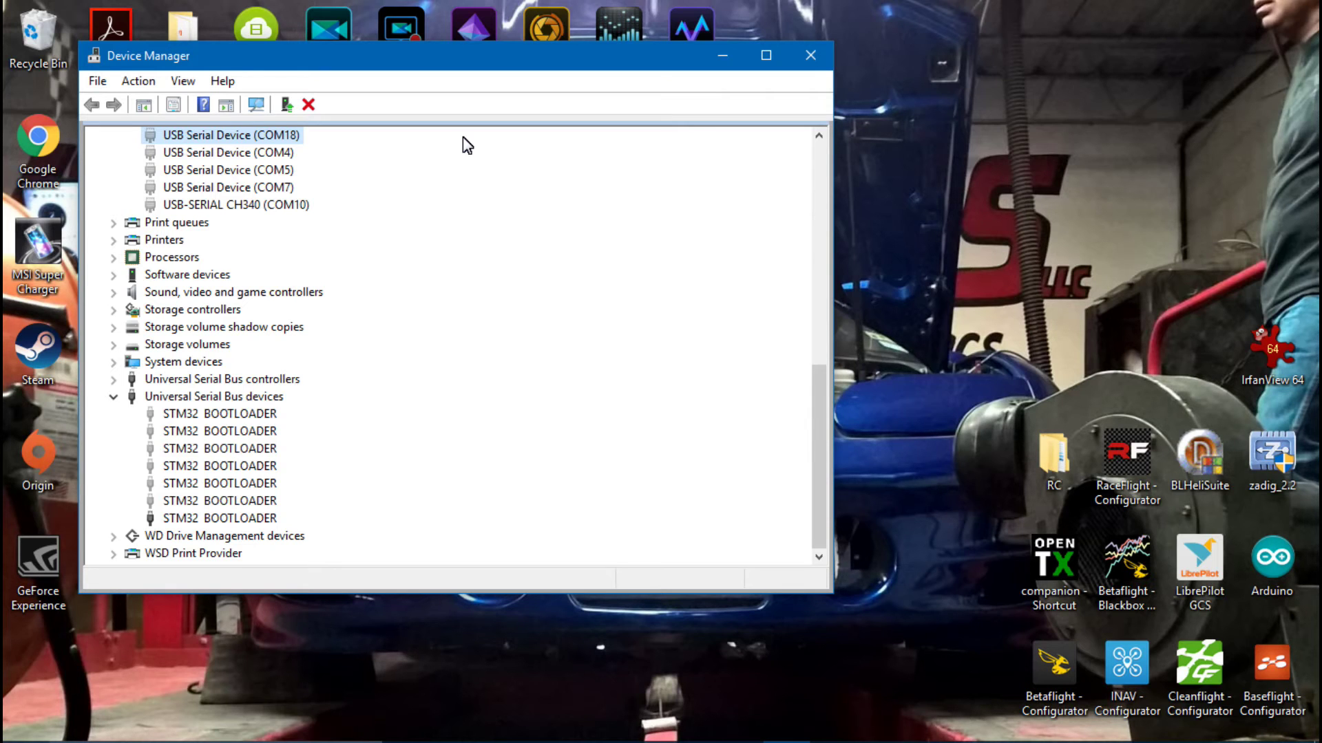
# Step: Bring Zadig back and select STM32 BOOTLOADER in its device list
pyautogui.click(883, 725)
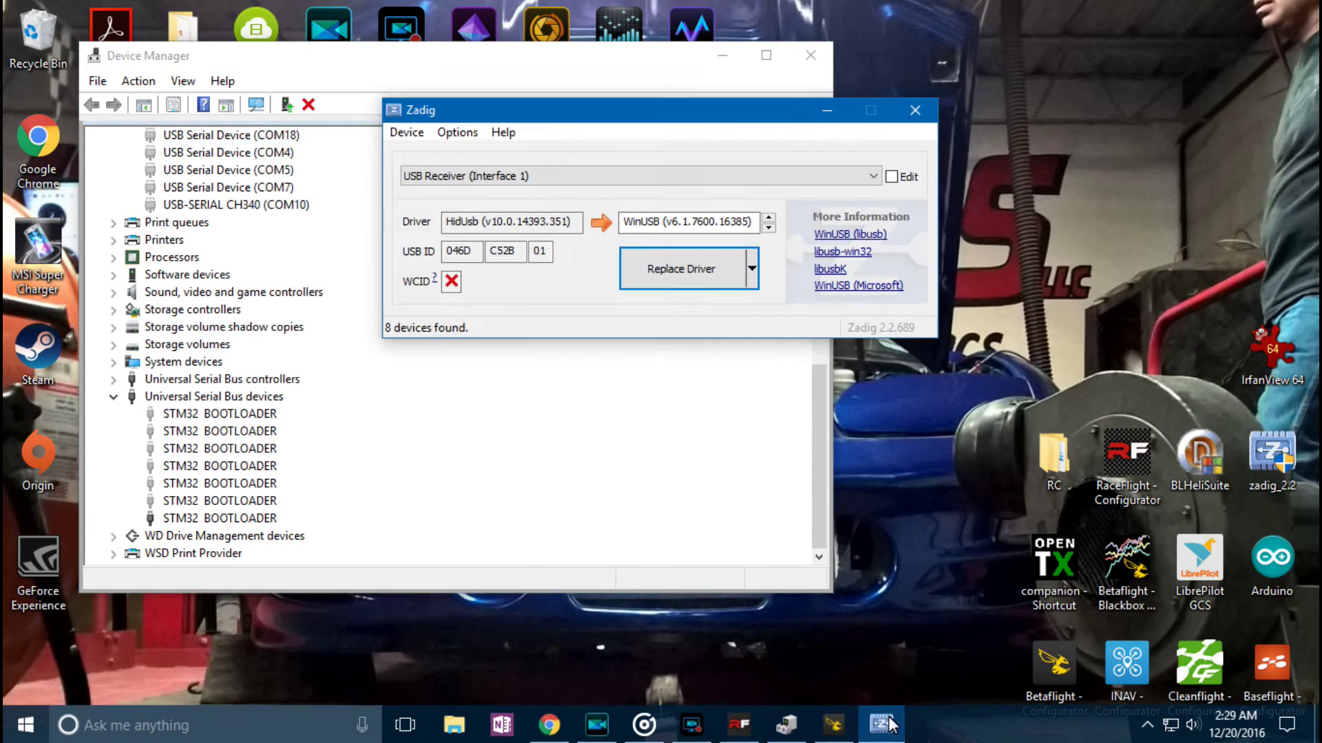
pyautogui.hotkey('alt', 'Down')
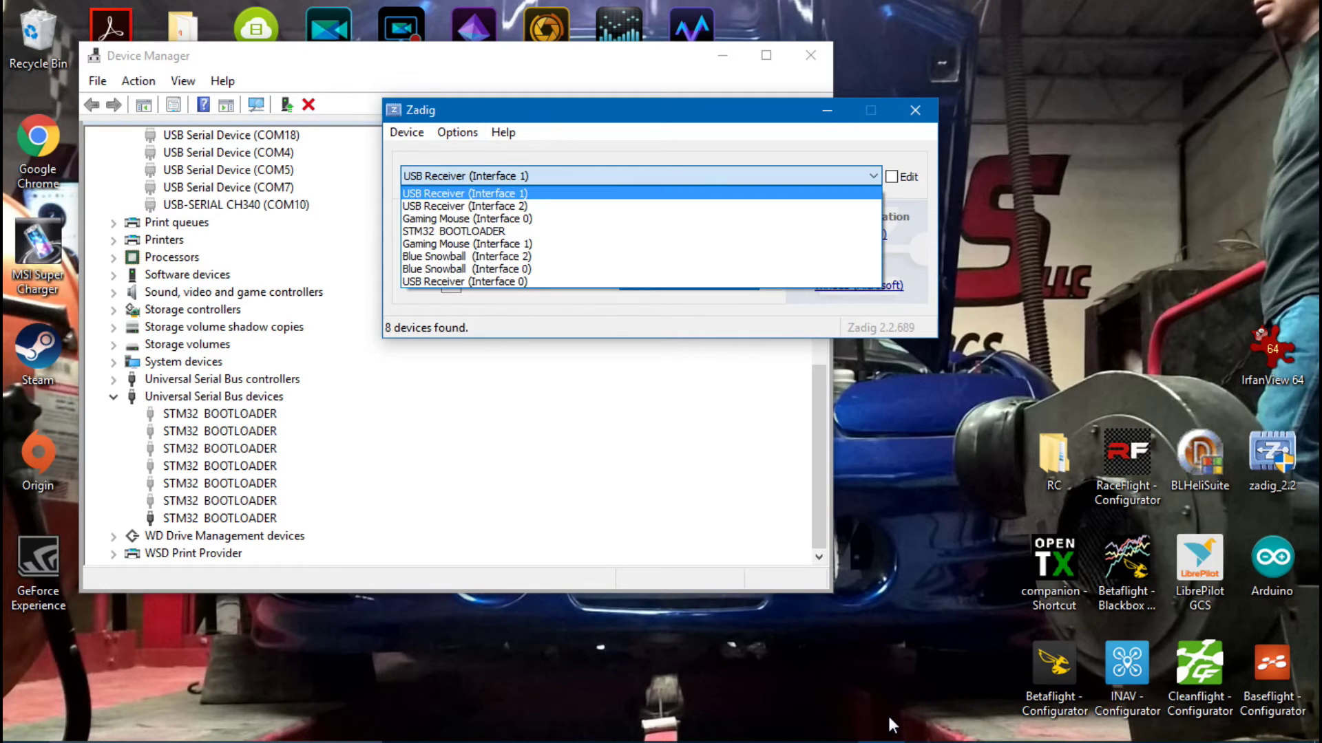
pyautogui.press('Down')
pyautogui.press('Down')
pyautogui.press('Down')
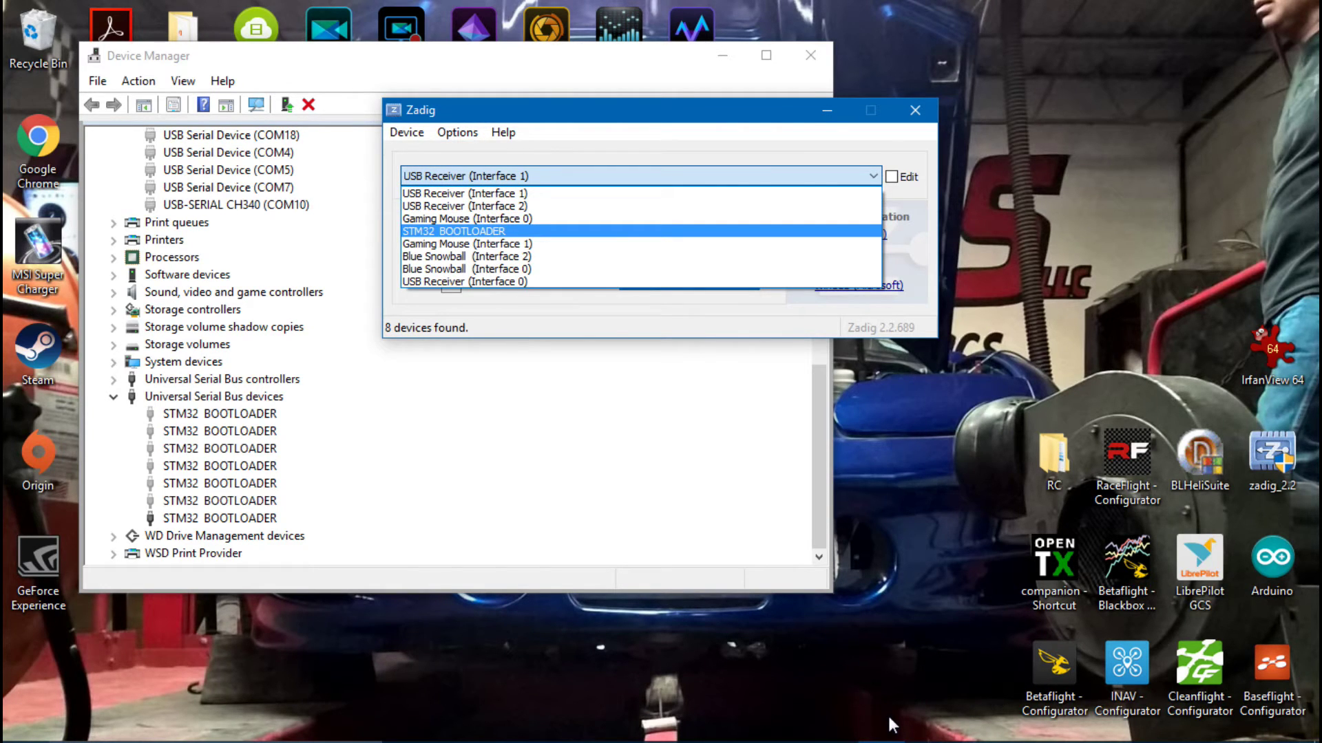
pyautogui.press('Up')
pyautogui.press('Up')
pyautogui.press('Up')
pyautogui.press('Down')
pyautogui.press('Down')
pyautogui.press('Down')
pyautogui.press('Down')
pyautogui.press('Down')
pyautogui.press('Down')
pyautogui.press('Up')
pyautogui.press('Up')
pyautogui.press('Up')
pyautogui.press('Return')
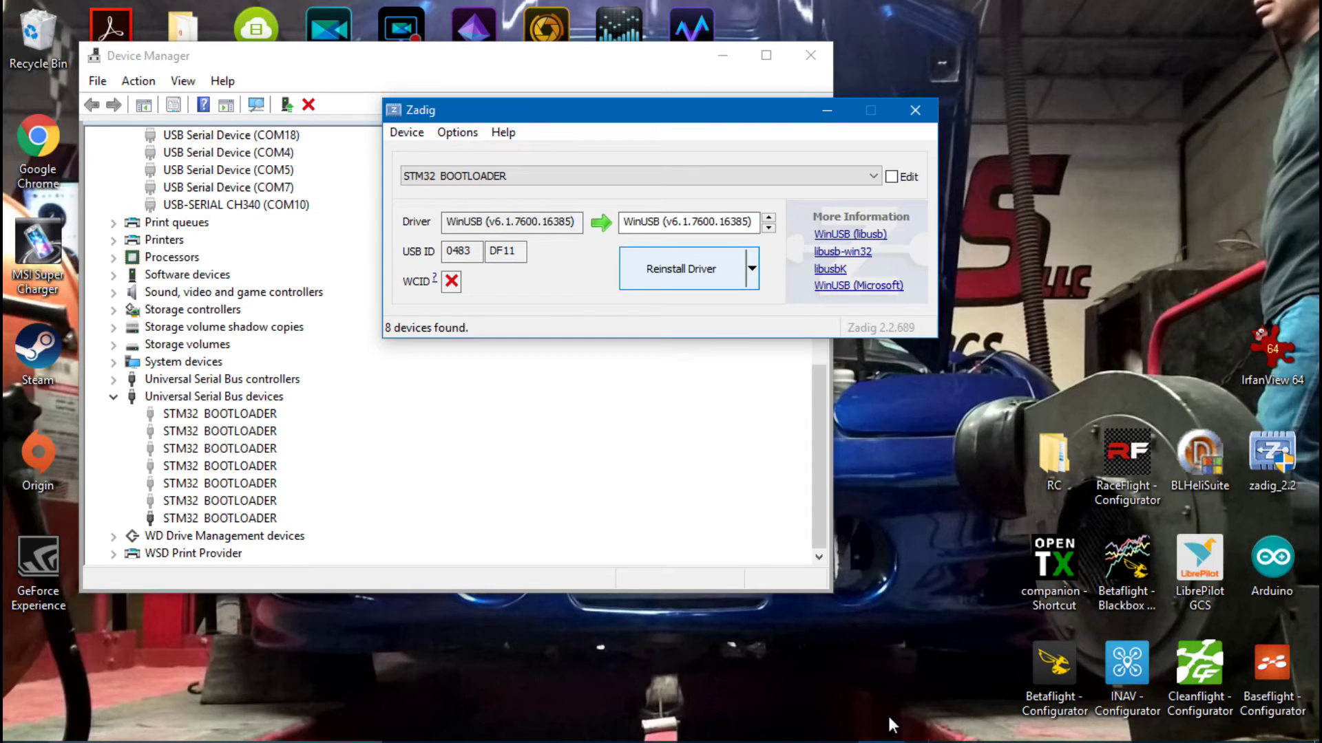
# Step: Reinstall WinUSB for STM32 BOOTLOADER, dismiss the confirmation and close Zadig
pyautogui.press('Return')
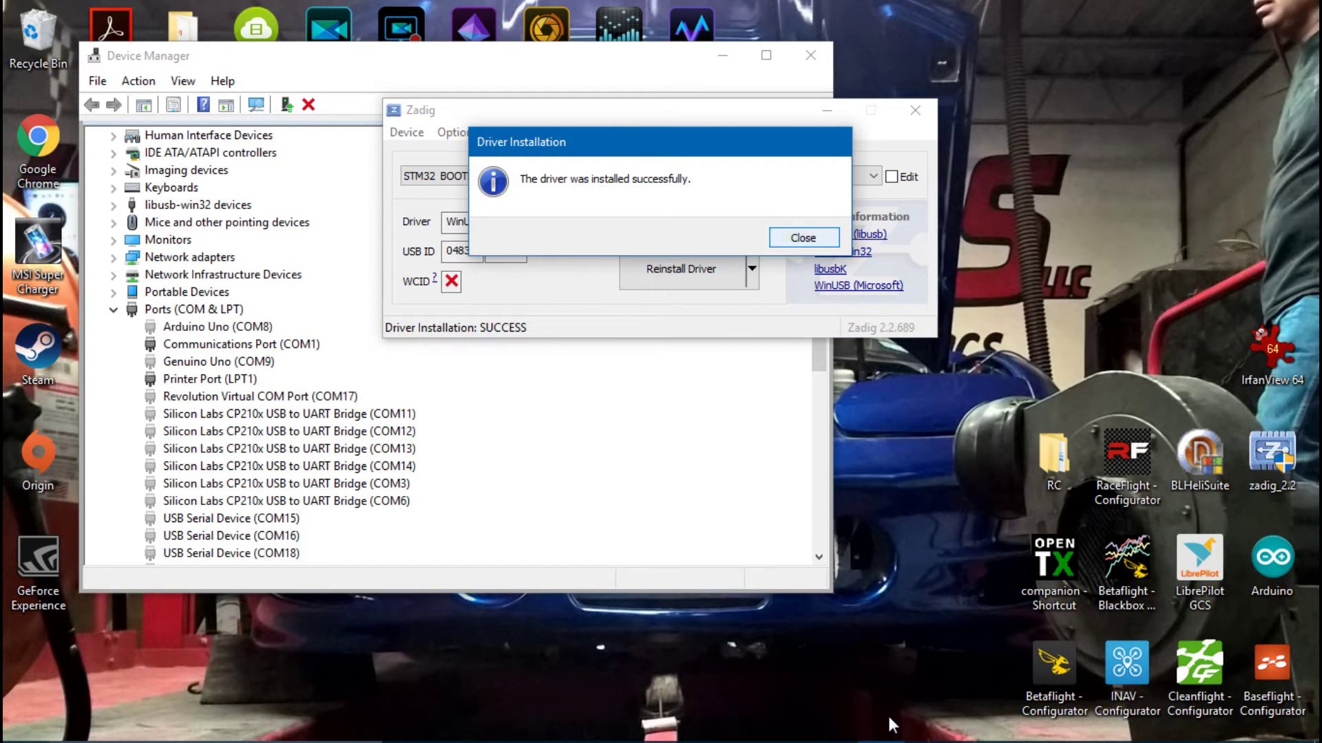
pyautogui.press('Return')
pyautogui.click(906, 113)
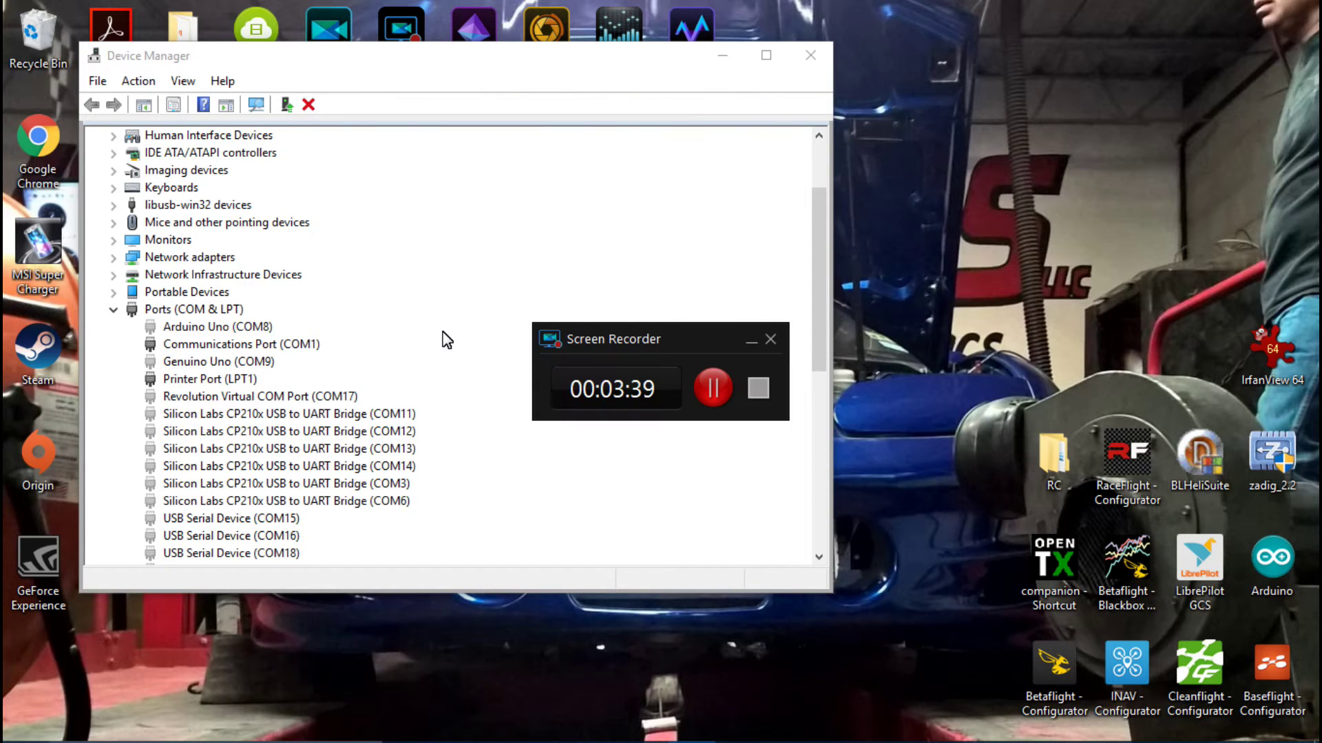
pyautogui.click(750, 340)
pyautogui.scroll(-8, 446, 369)
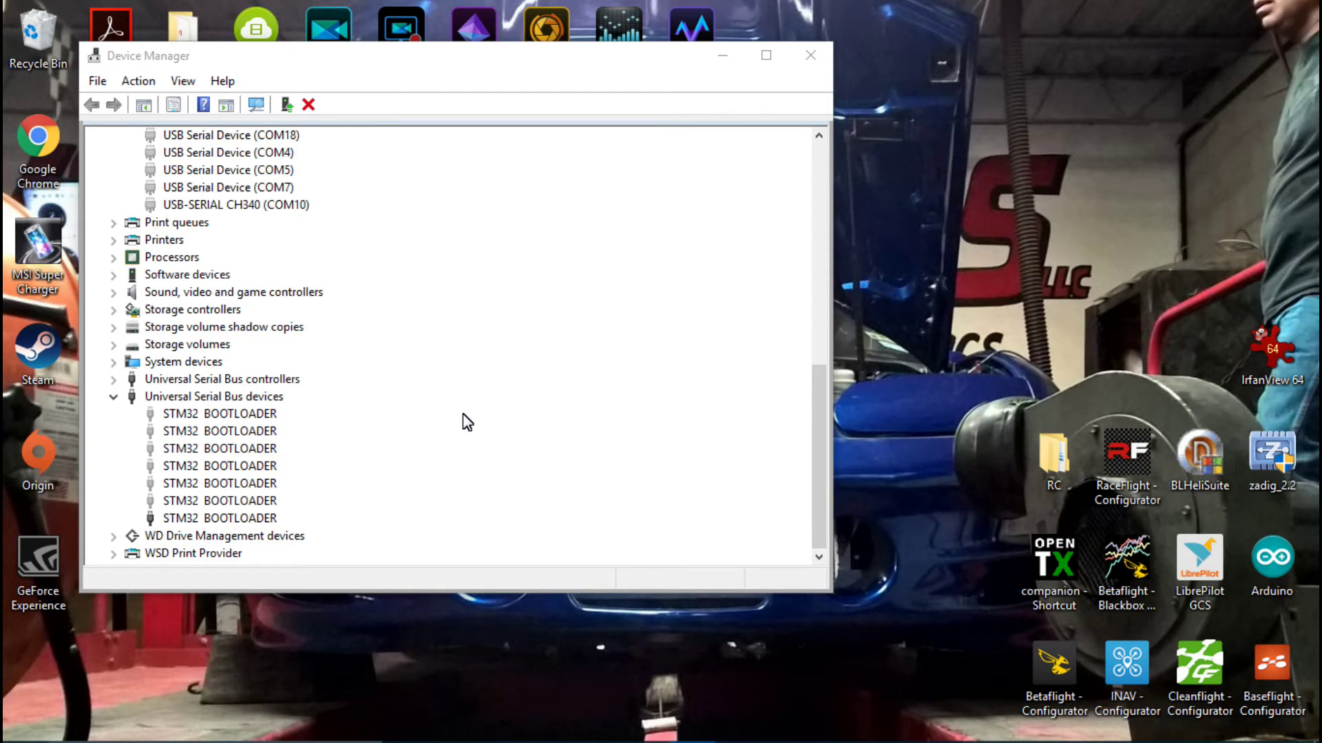
# Step: Close Device Manager, relaunch RaceFlight Configurator and load local firmware REVO_BB413_STD (1048575 bytes)
pyautogui.click(810, 55)
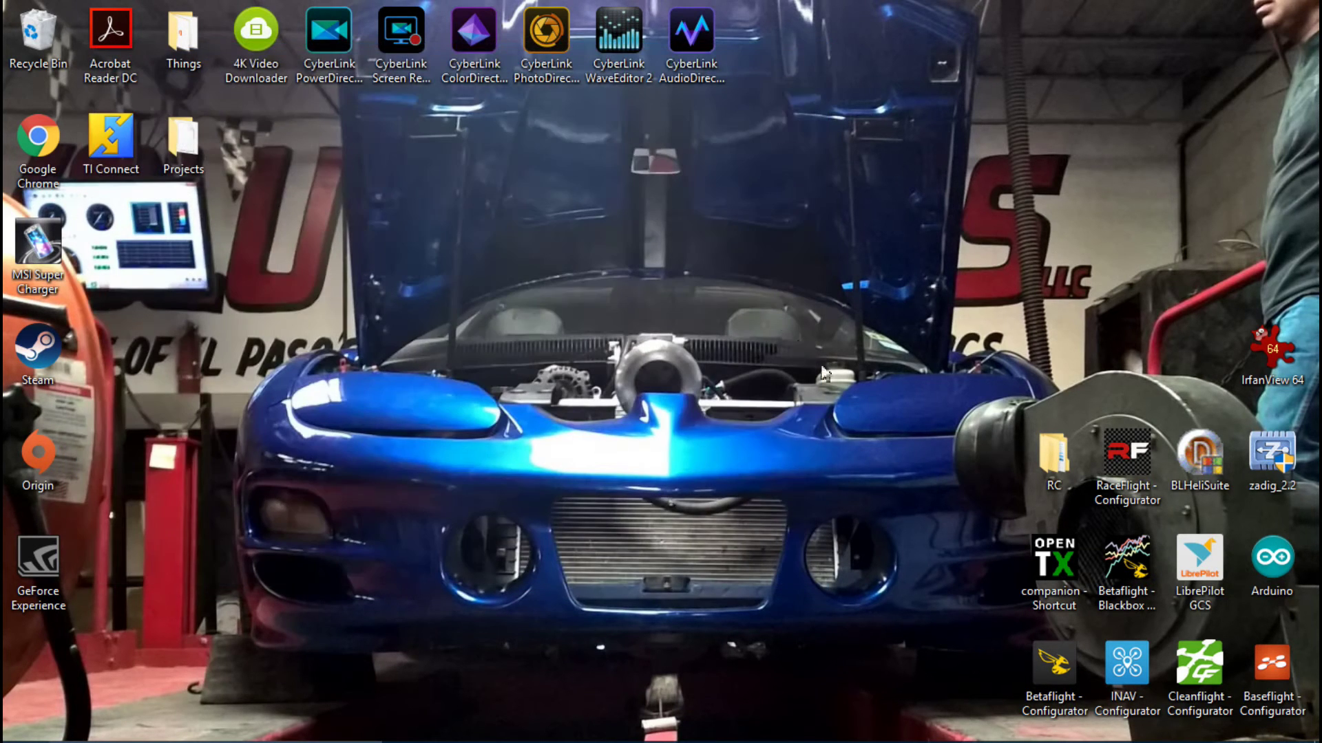
pyautogui.doubleClick(1113, 449)
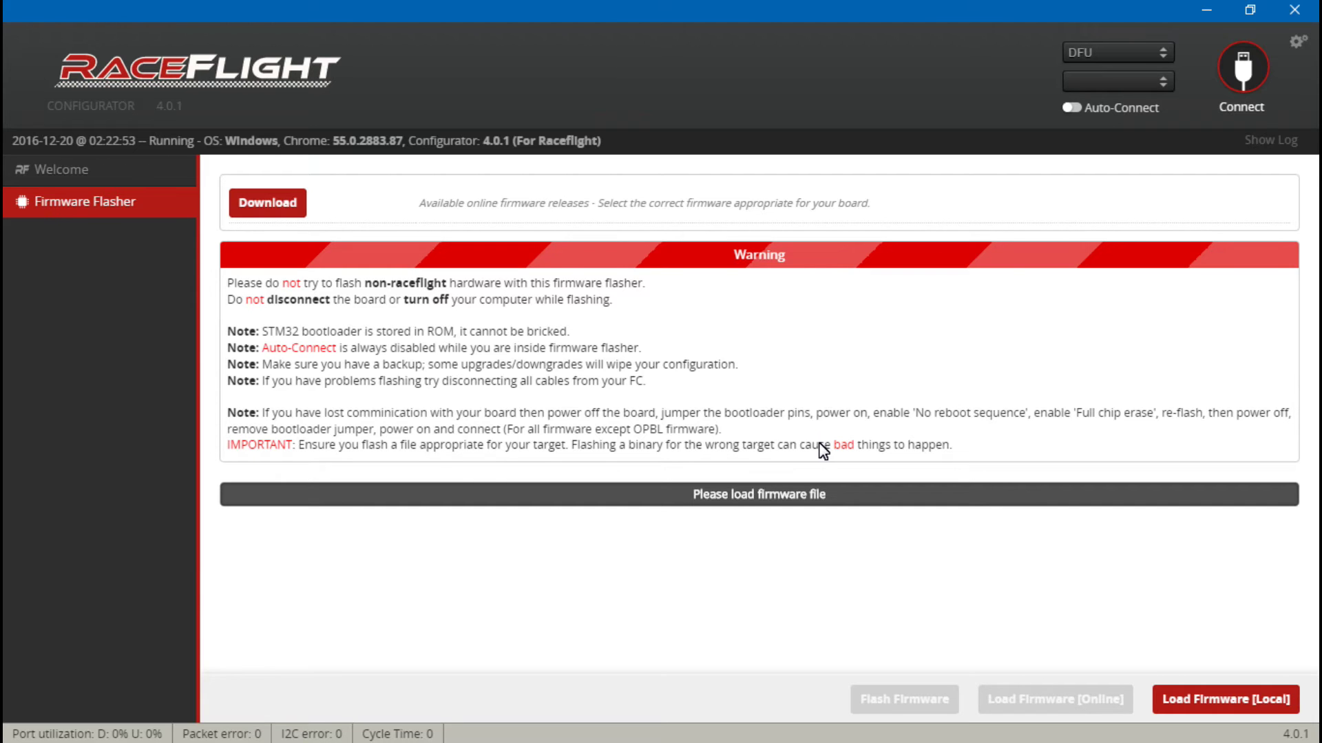
pyautogui.click(1194, 714)
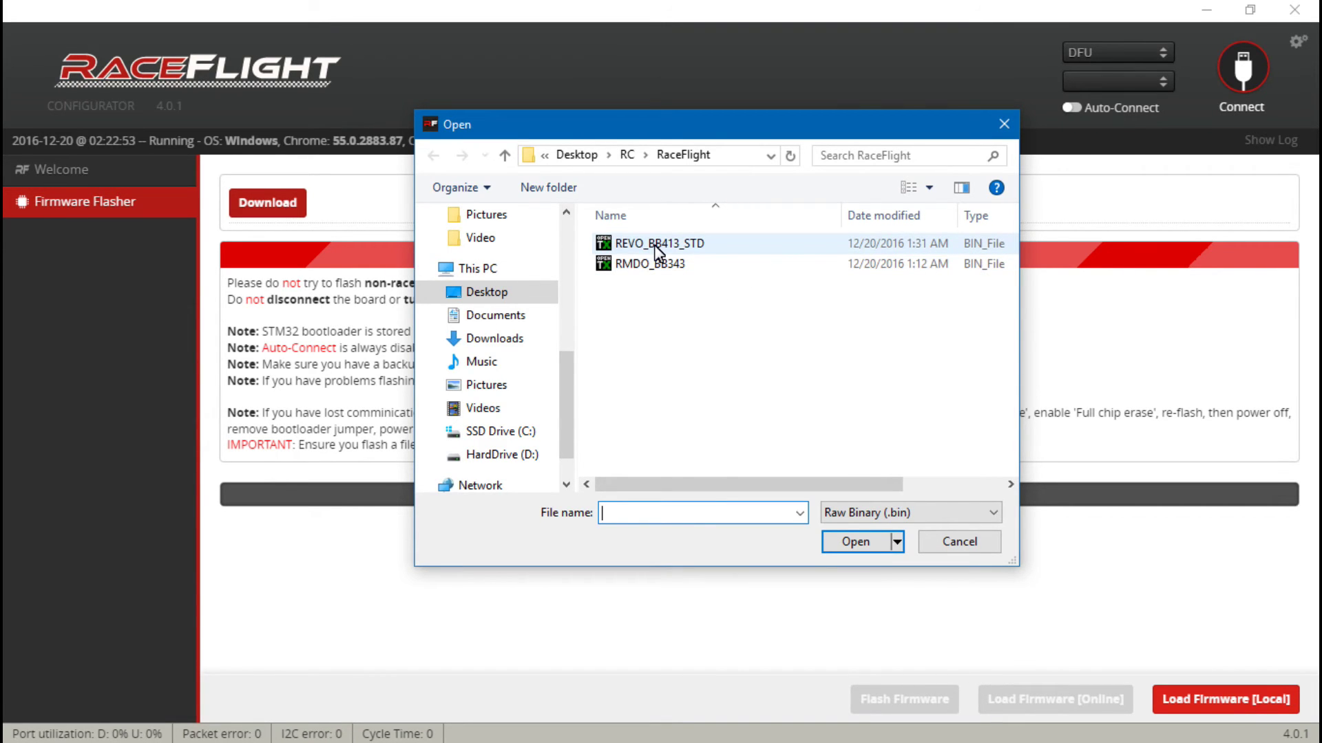
pyautogui.doubleClick(654, 245)
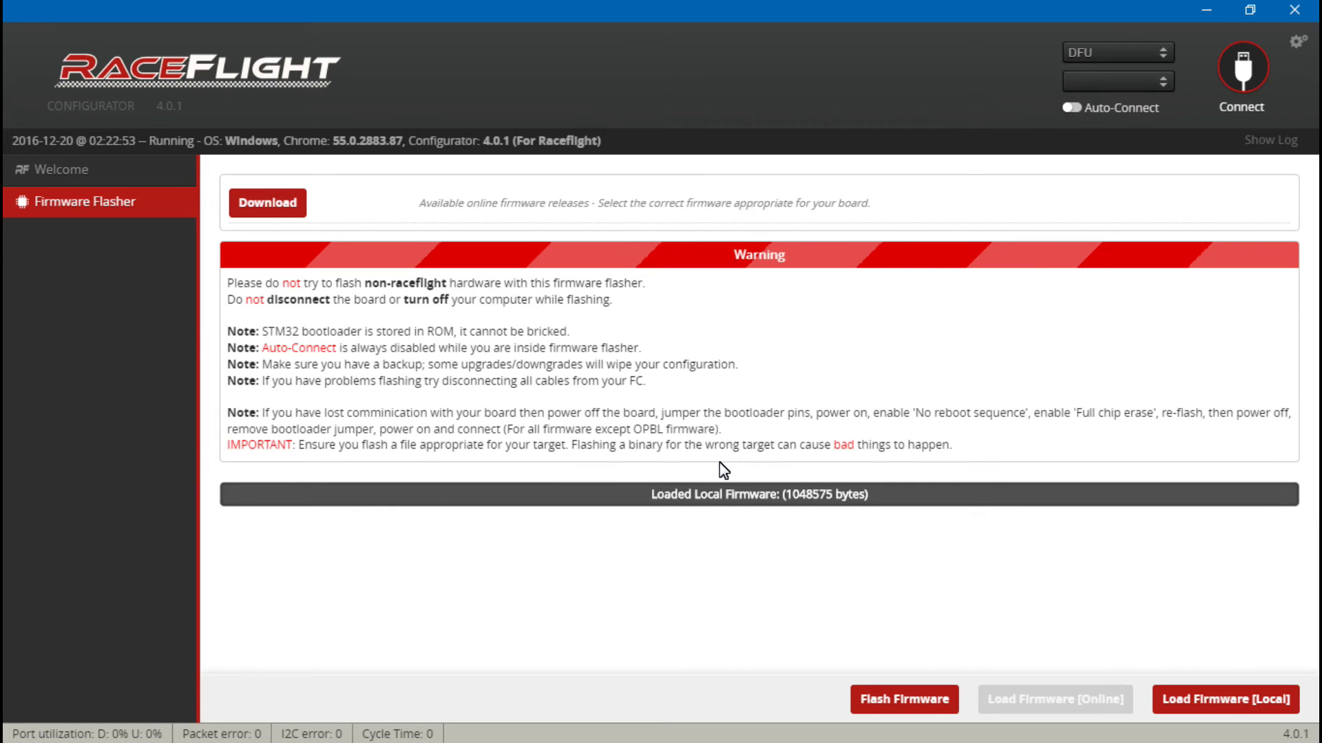
# Step: Flash the REVO_BB413_STD firmware until it reports Programming: SUCCESSFUL
pyautogui.click(913, 705)
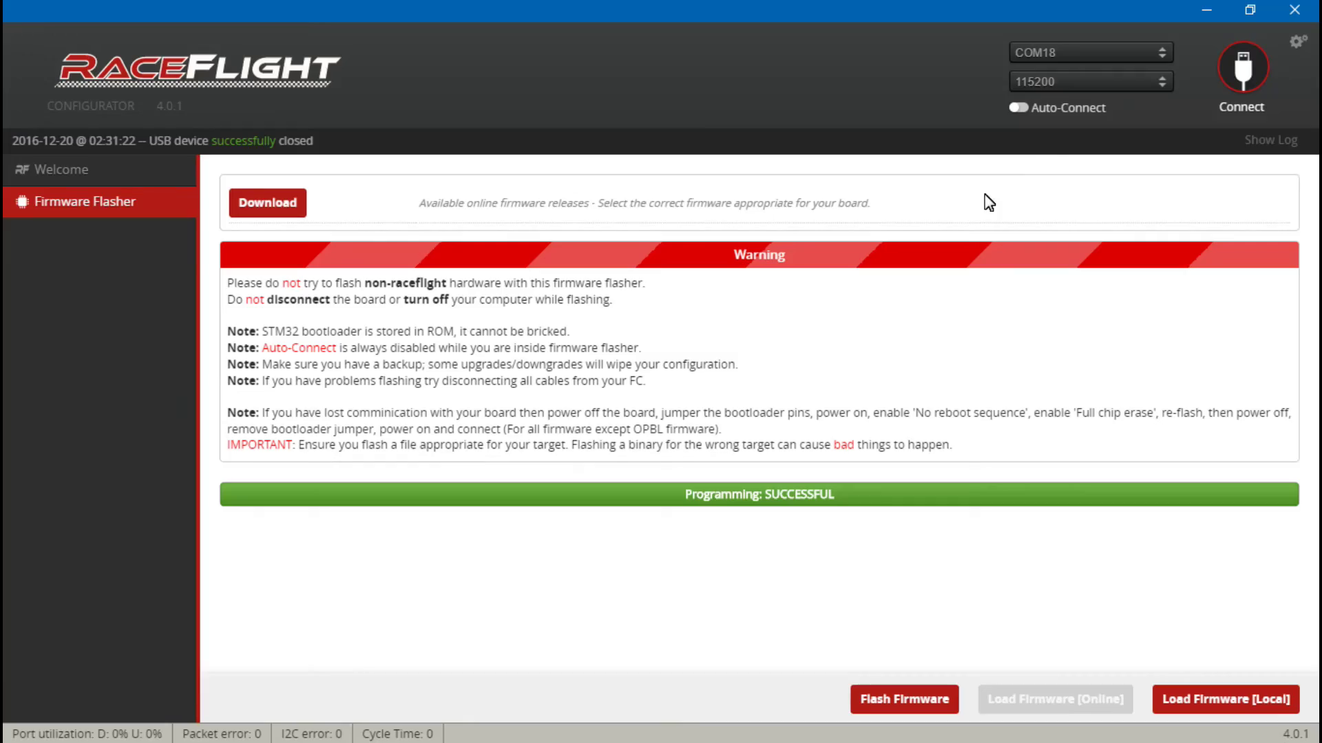
# Step: Connect to the REVO F4 board to show its Setup page with live orientation
pyautogui.click(1243, 68)
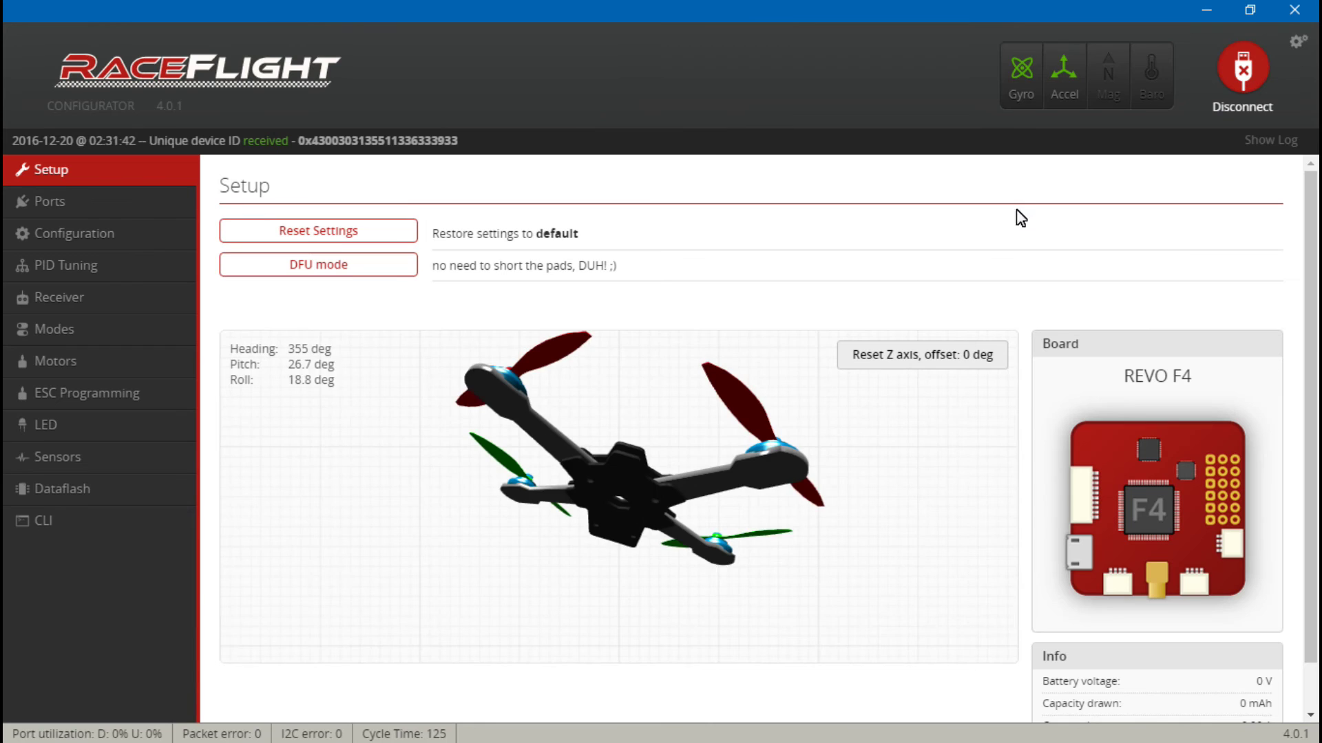